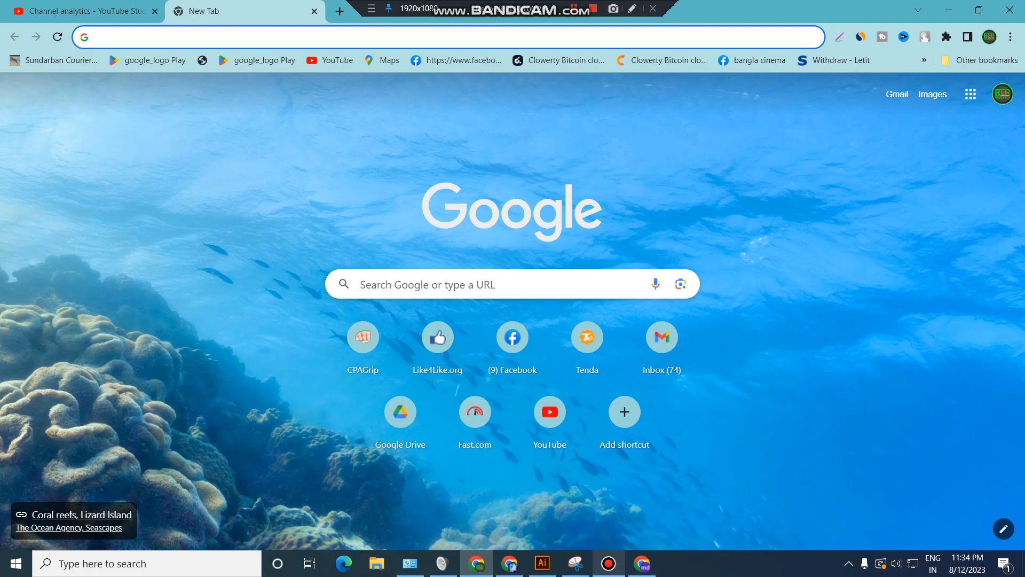
Step: Search Google for "logoai com" and open the LogoAi.com website from the results
text(logo)
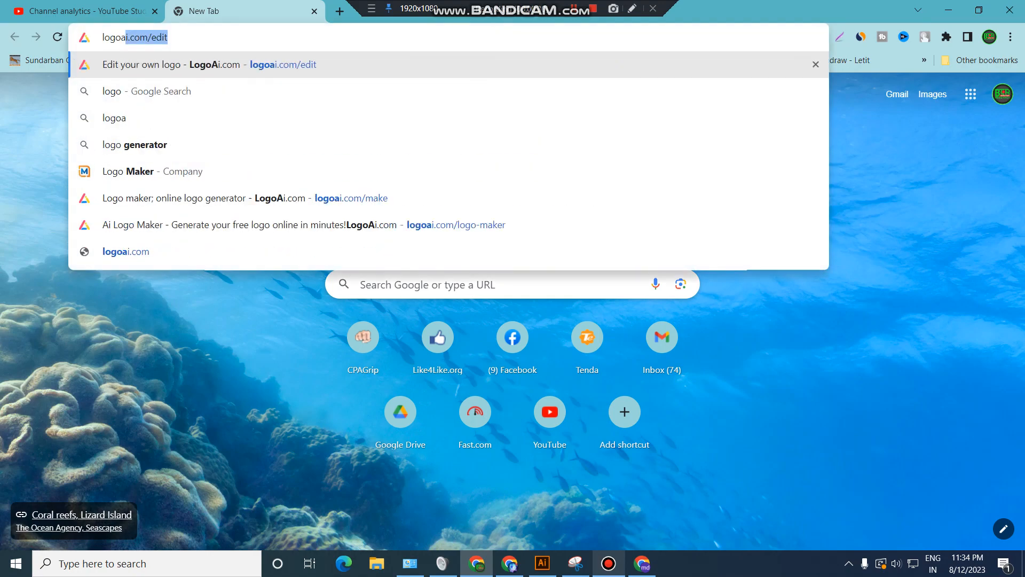
text(ai)
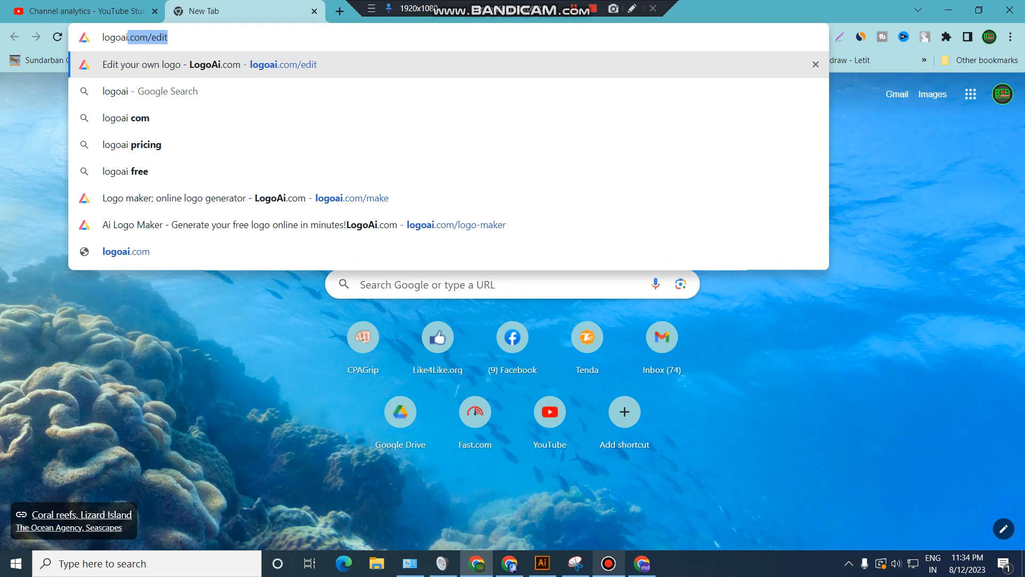
key(Delete)
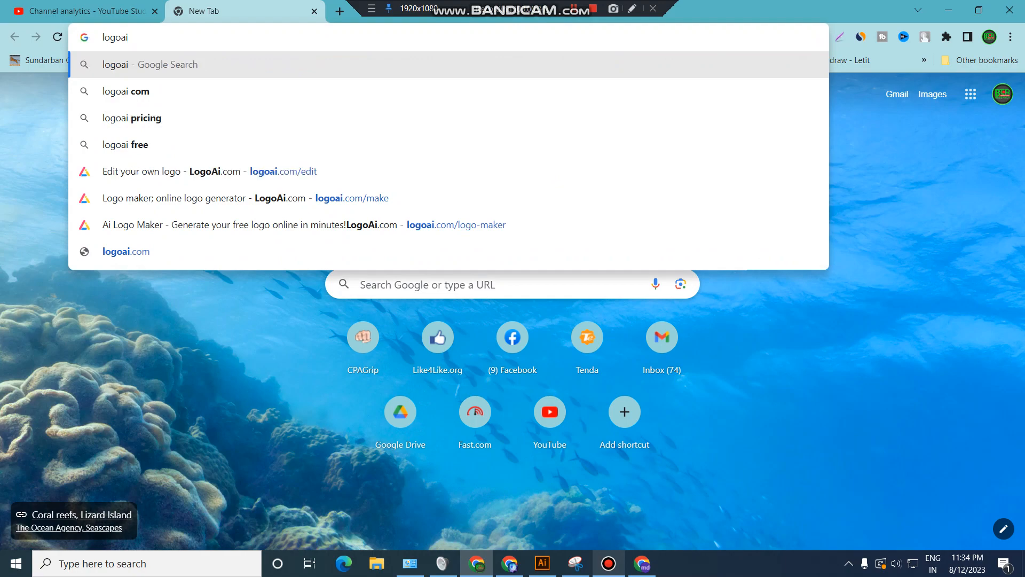
key(Down)
key(Return)
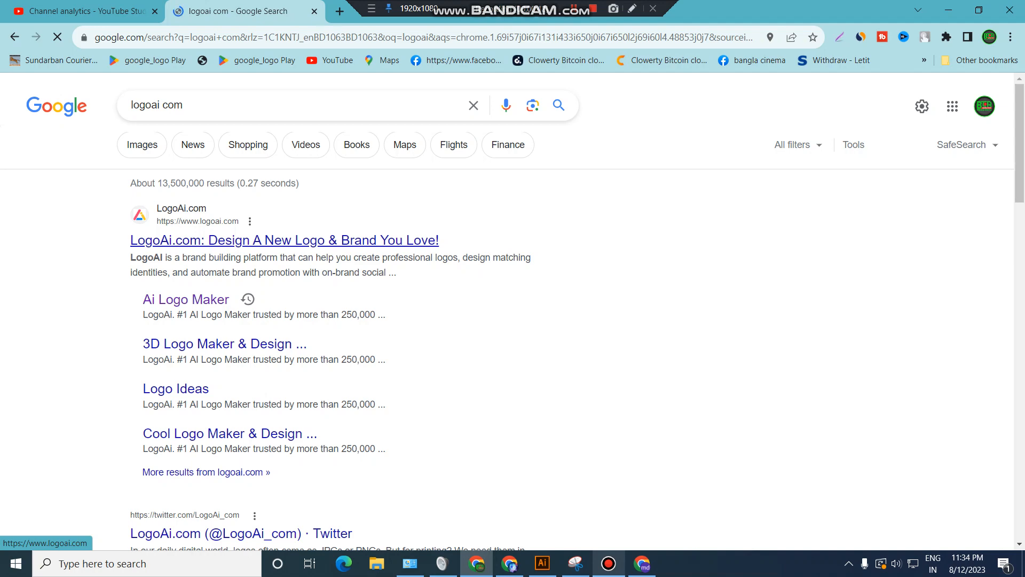
click(284, 240)
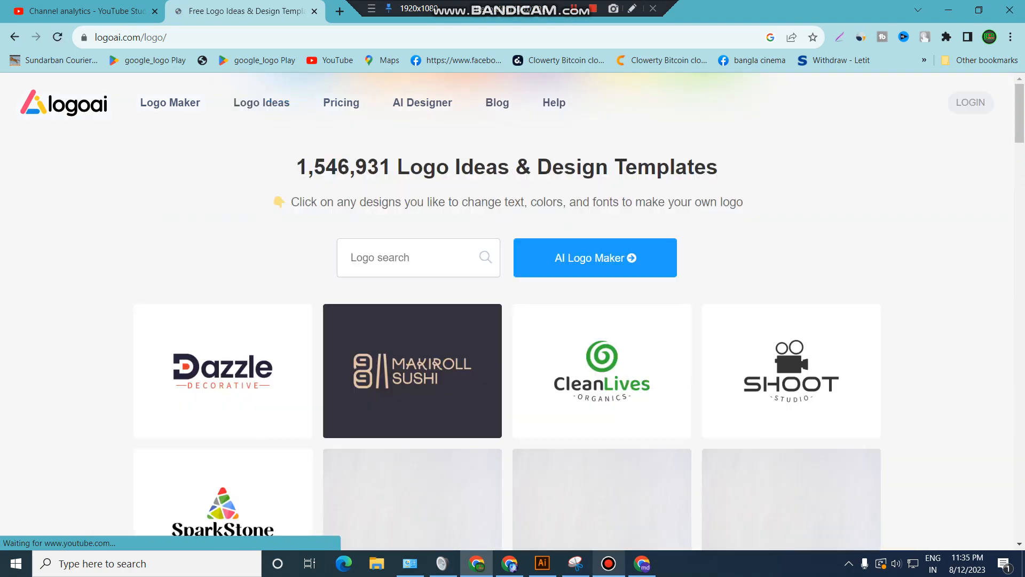
Step: Browse the logo design templates and open the ULTRA Wellness logo for customizing
scroll(412, 155, down, 5)
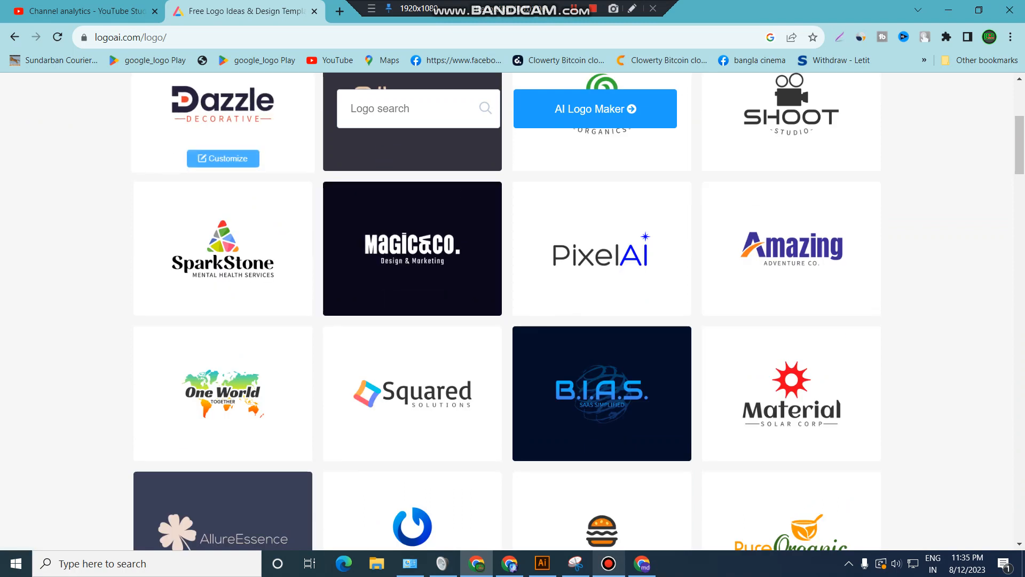
scroll(223, 134, up, 1)
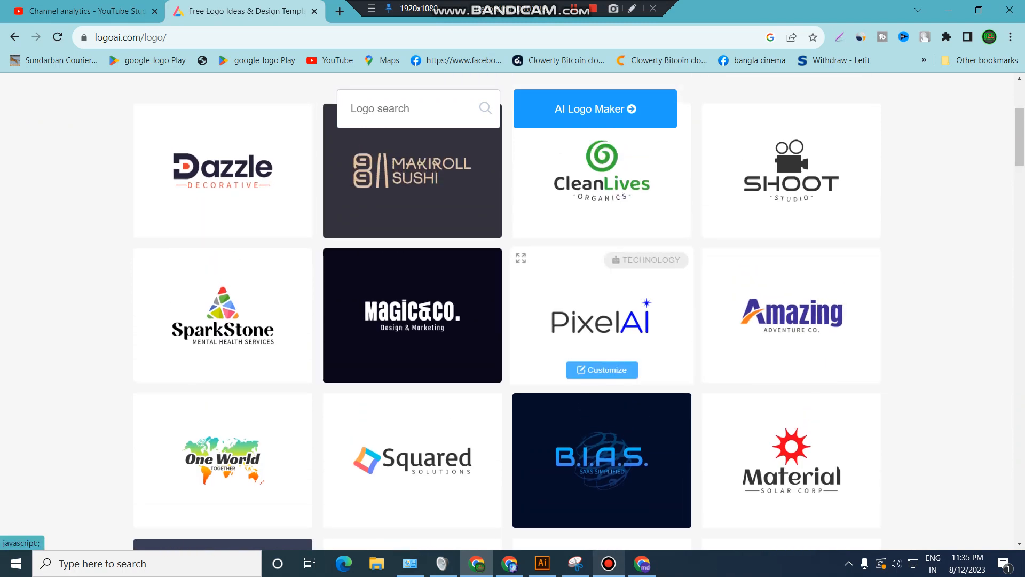
scroll(602, 315, down, 5)
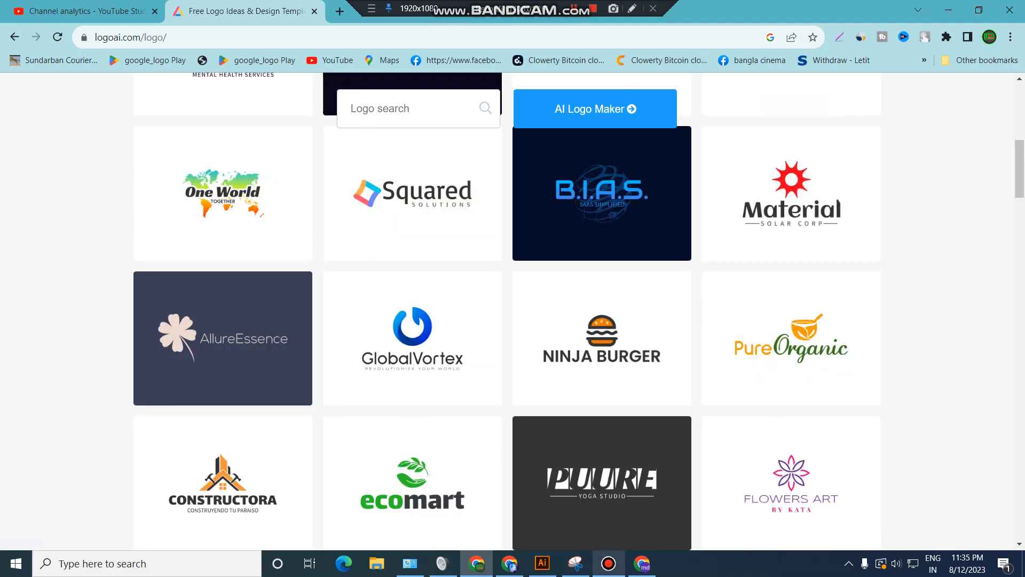
scroll(480, 267, down, 9)
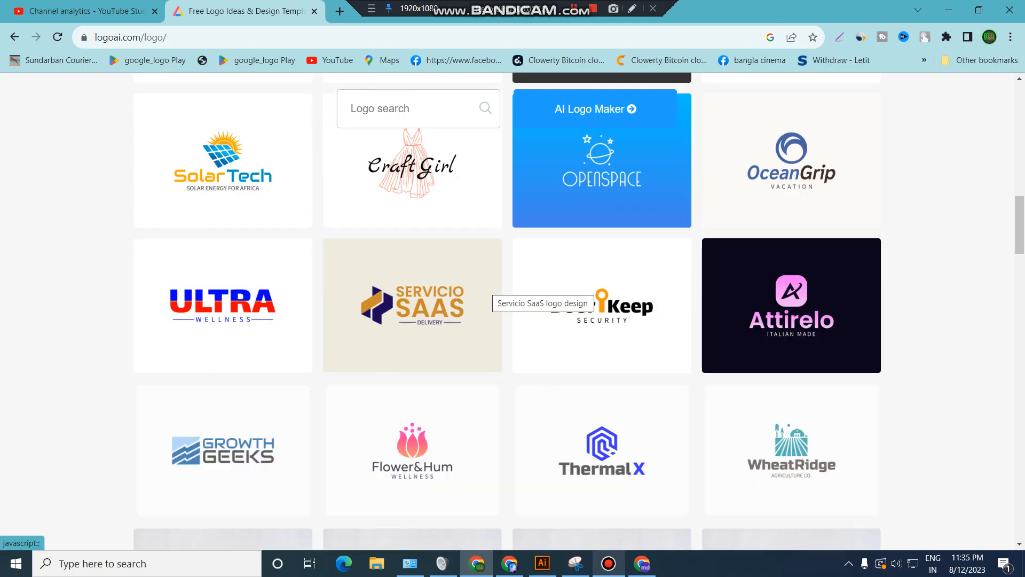
scroll(481, 267, up, 6)
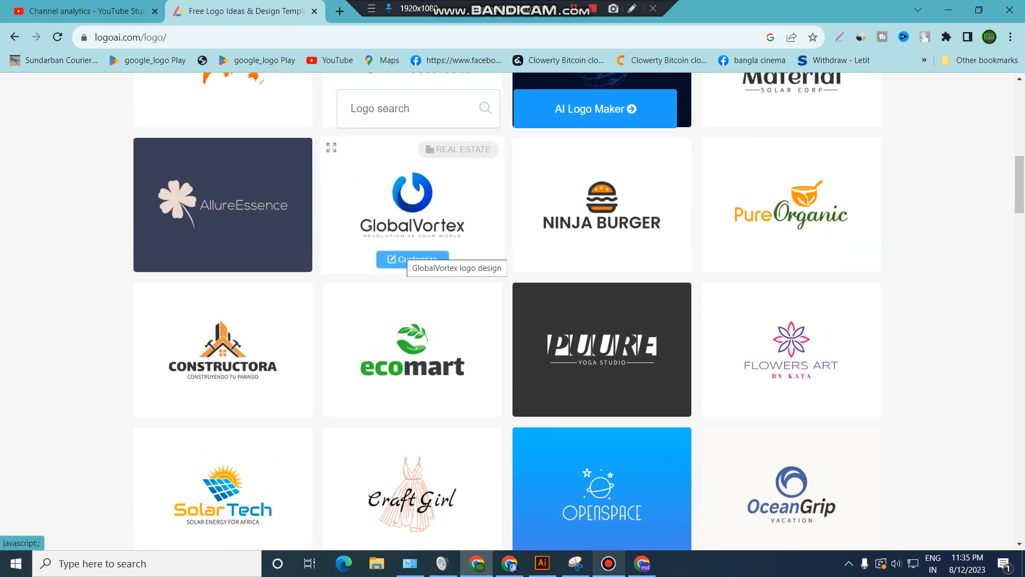
scroll(414, 259, up, 5)
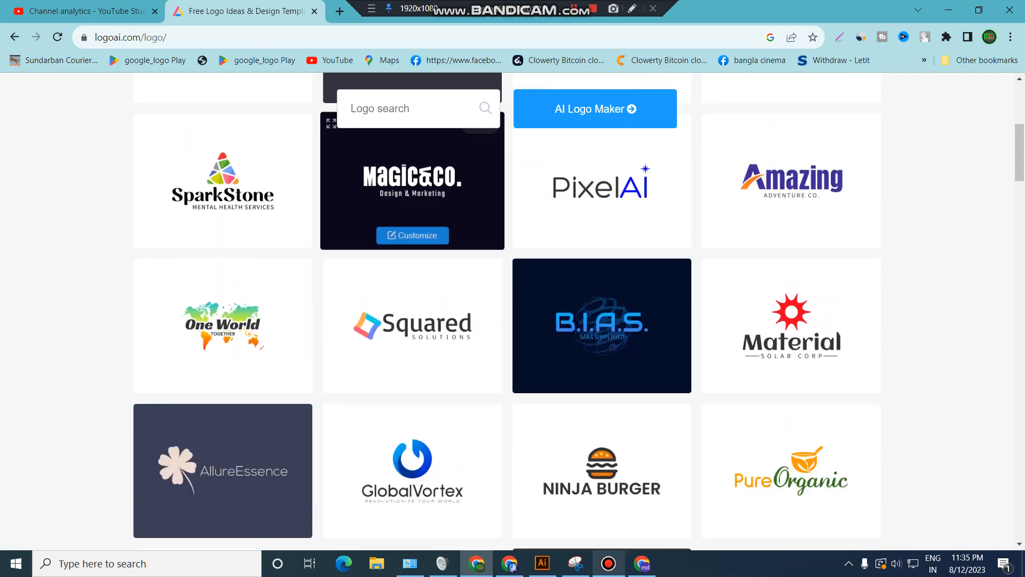
scroll(414, 243, down, 5)
scroll(412, 257, up, 1)
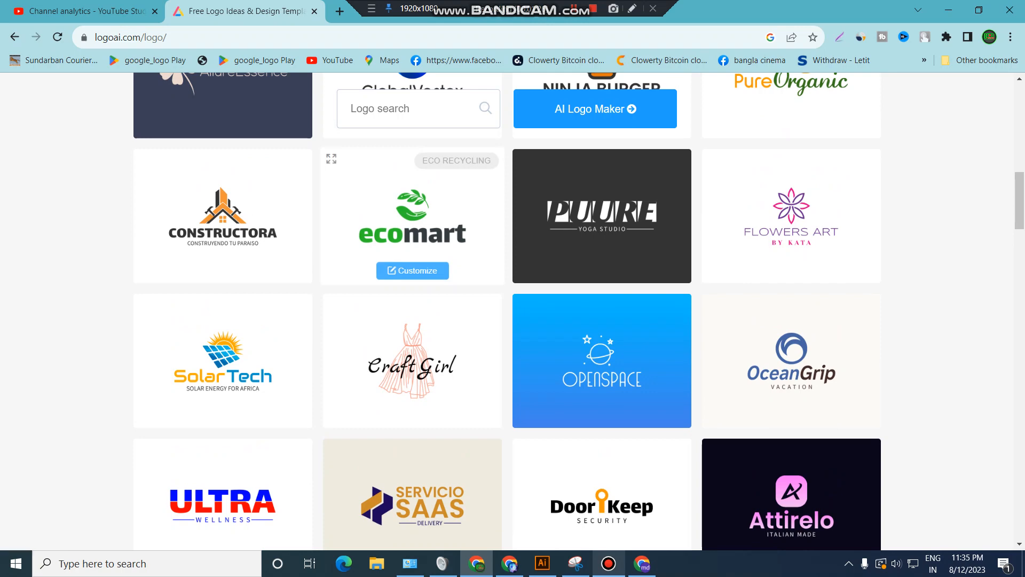
scroll(413, 267, down, 4)
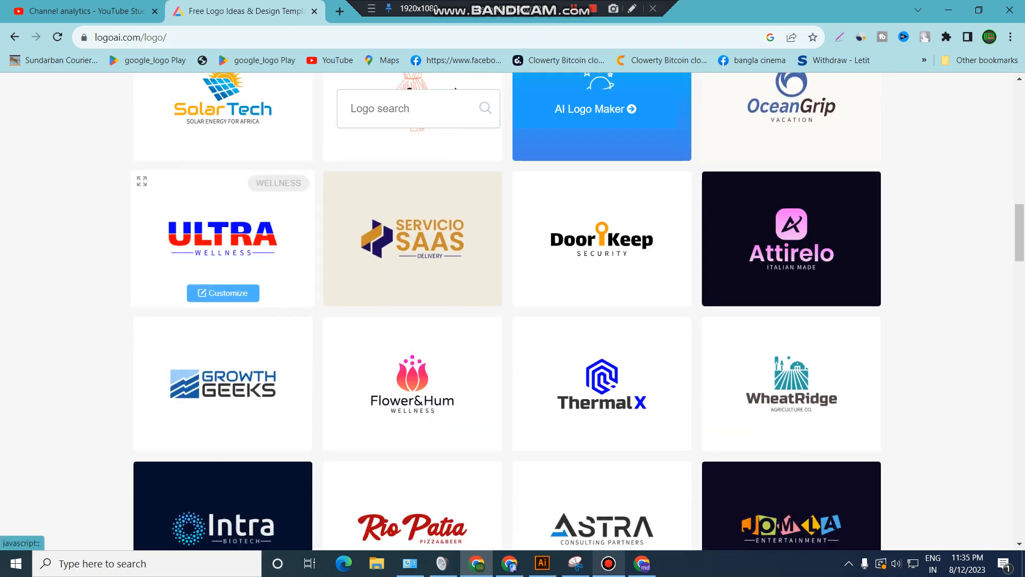
click(223, 293)
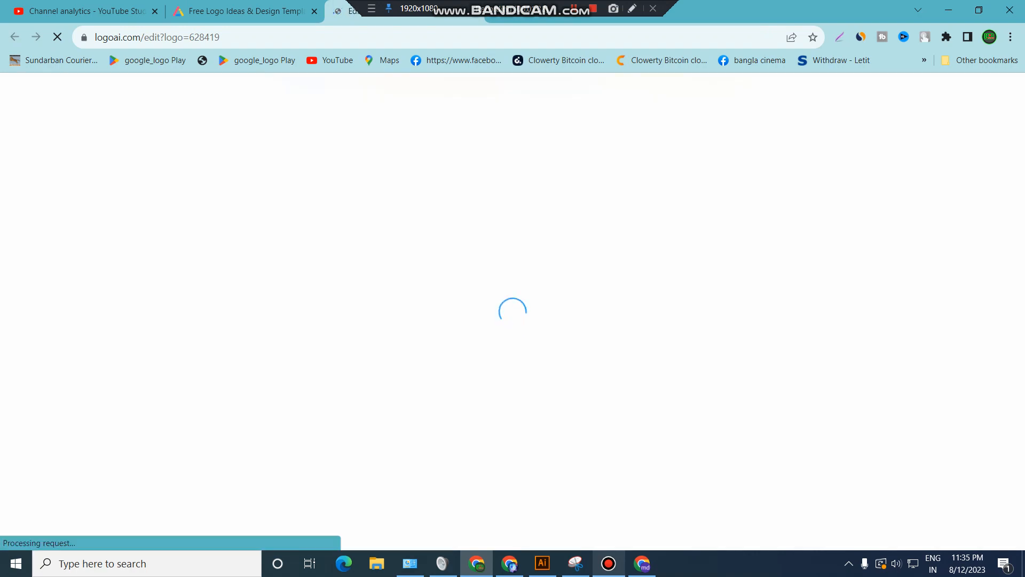
click(245, 11)
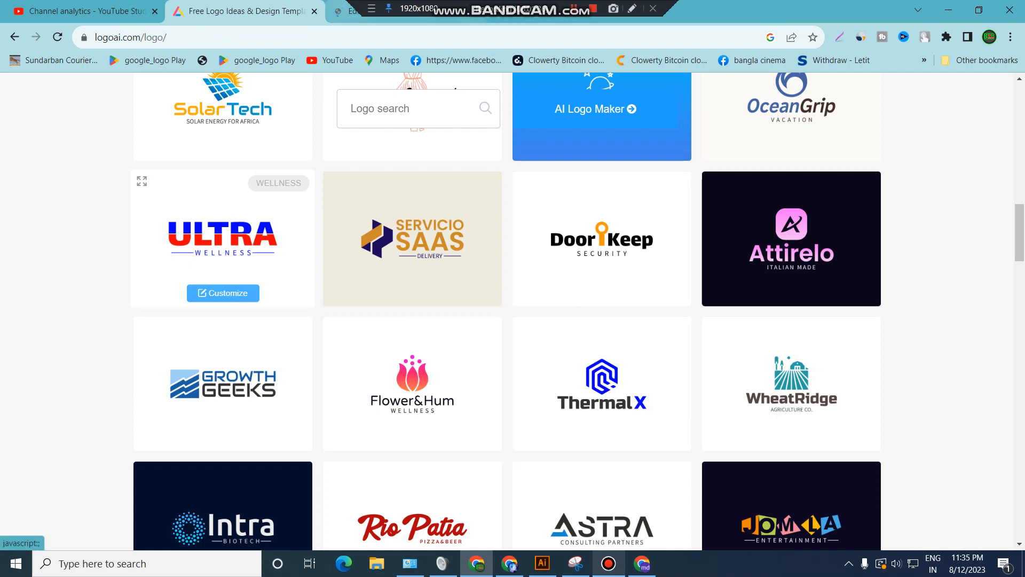
click(222, 293)
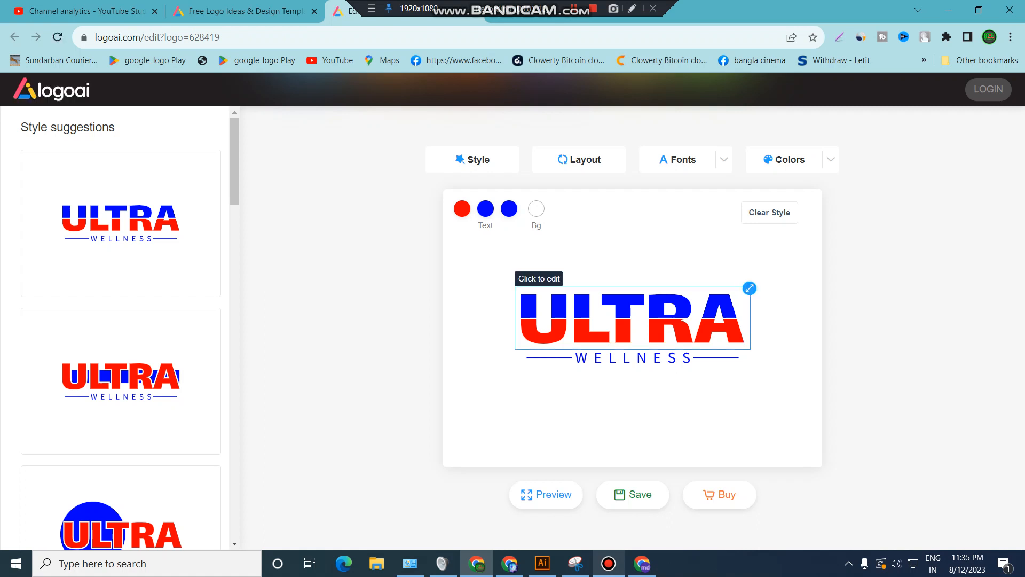
Step: Replace the logo's main name text with "bangla"
click(633, 319)
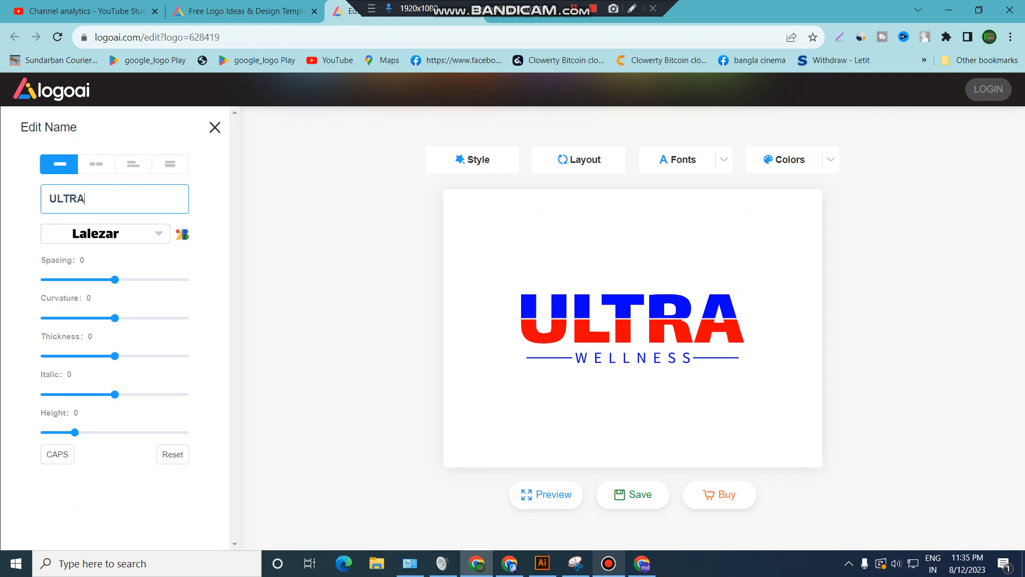
key(ctrl+a)
key(BackSpace)
text(ba)
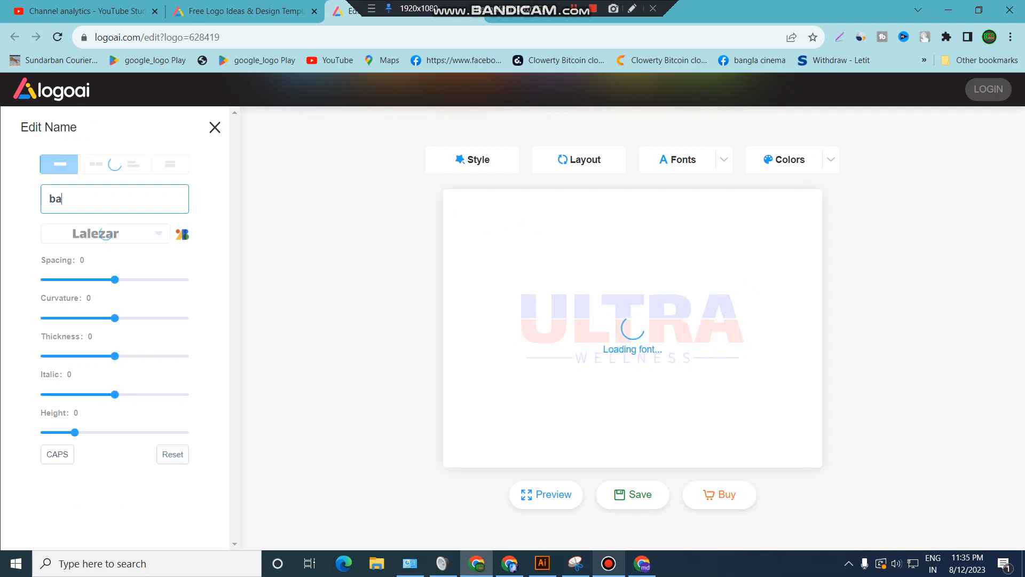
text(ngla)
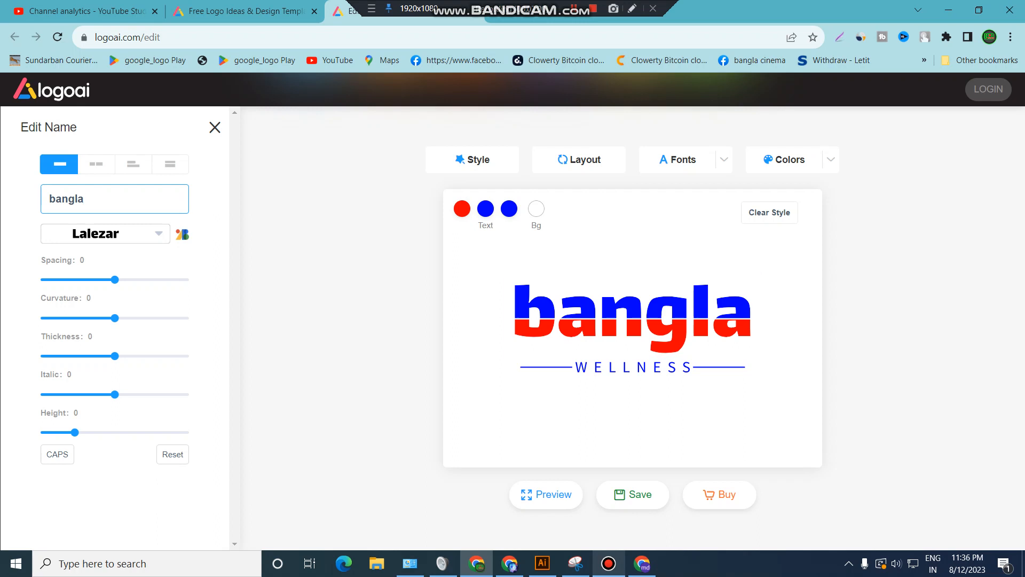
Step: Change the text colour of the upper half of the name to olive green (#84c607)
click(485, 208)
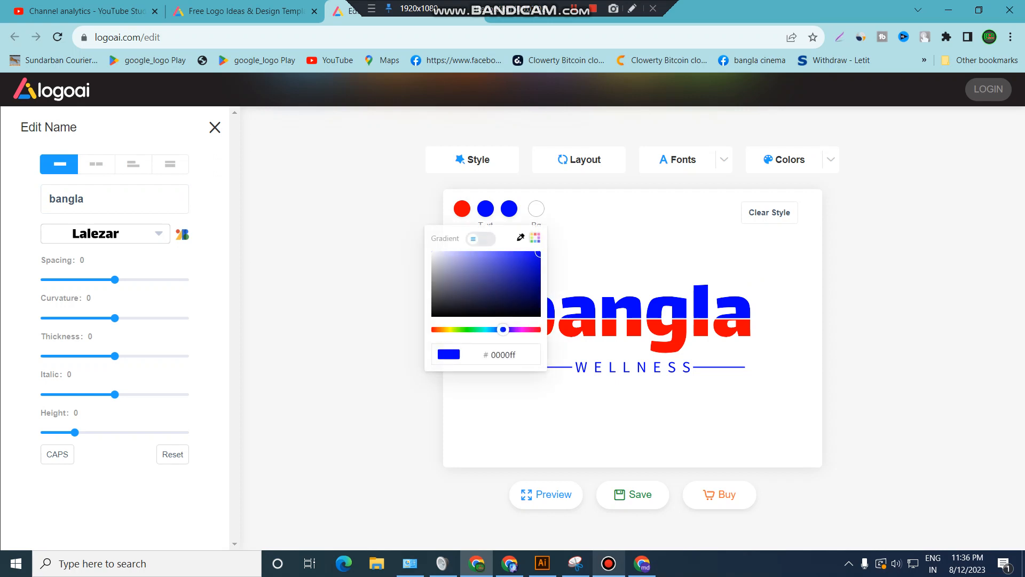
mouse_move(503, 329)
mouse_down()
mouse_move(436, 329)
mouse_move(528, 329)
mouse_move(493, 329)
mouse_up()
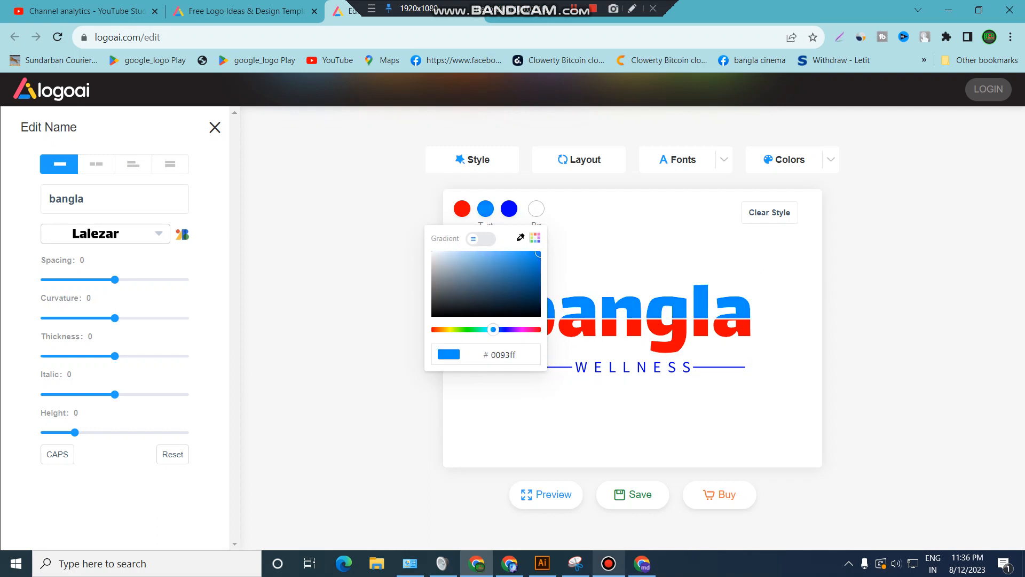
drag(493, 329, 457, 329)
click(527, 254)
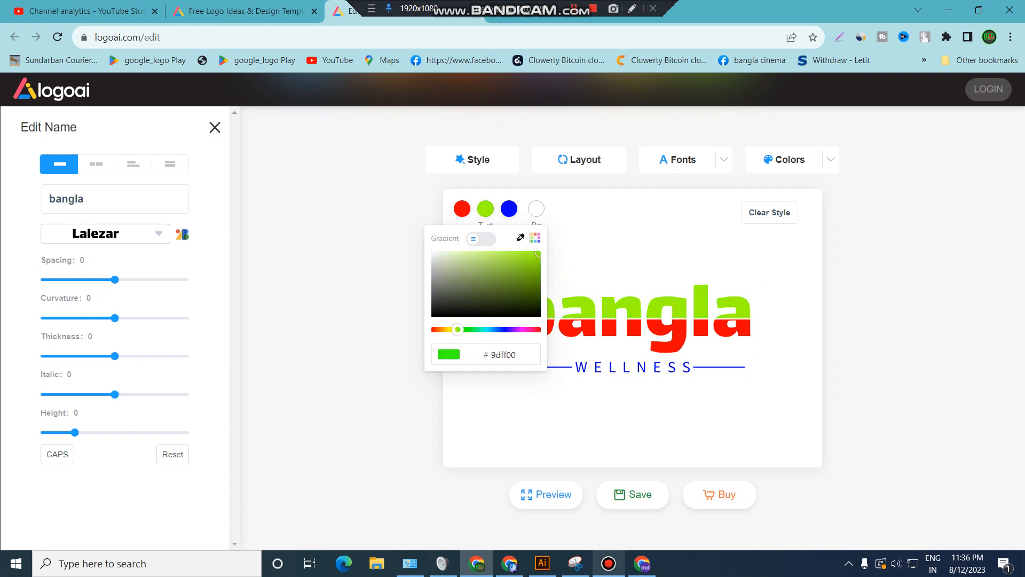
mouse_move(526, 254)
mouse_down()
mouse_move(531, 273)
mouse_move(536, 265)
mouse_up()
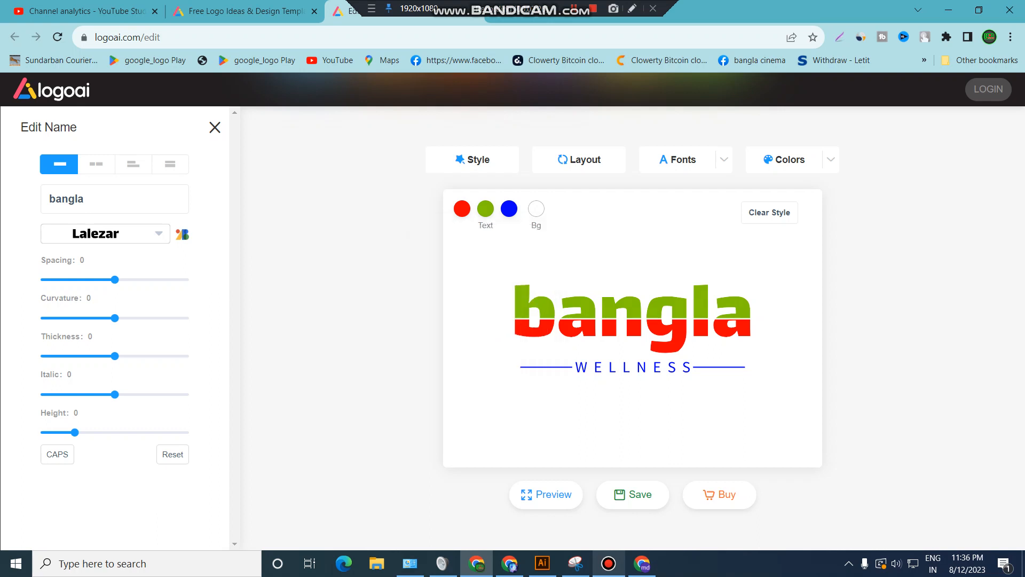
Step: Sample white (#ffffff) from the page as the name's text colour using the color picker
click(485, 208)
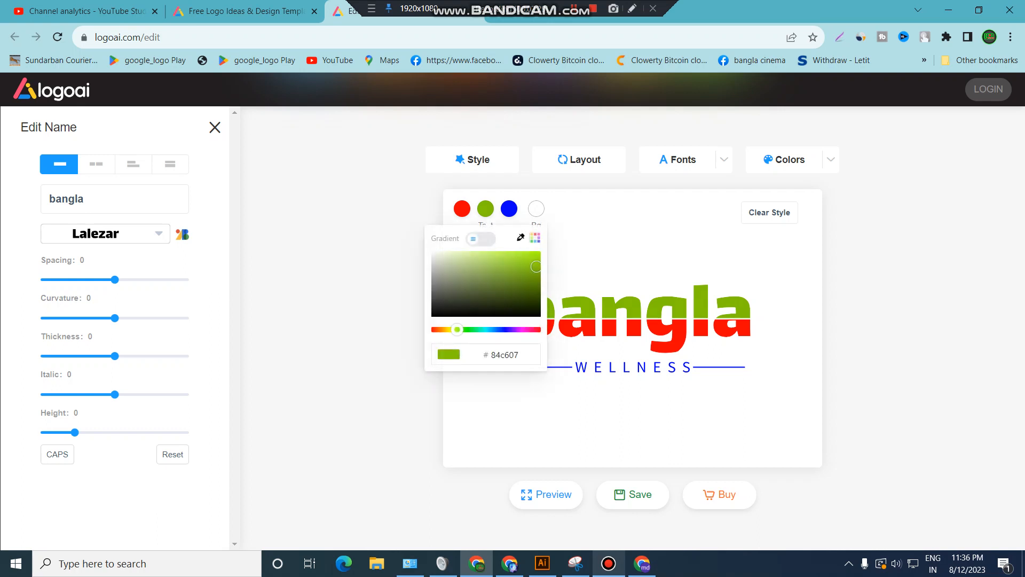
click(521, 237)
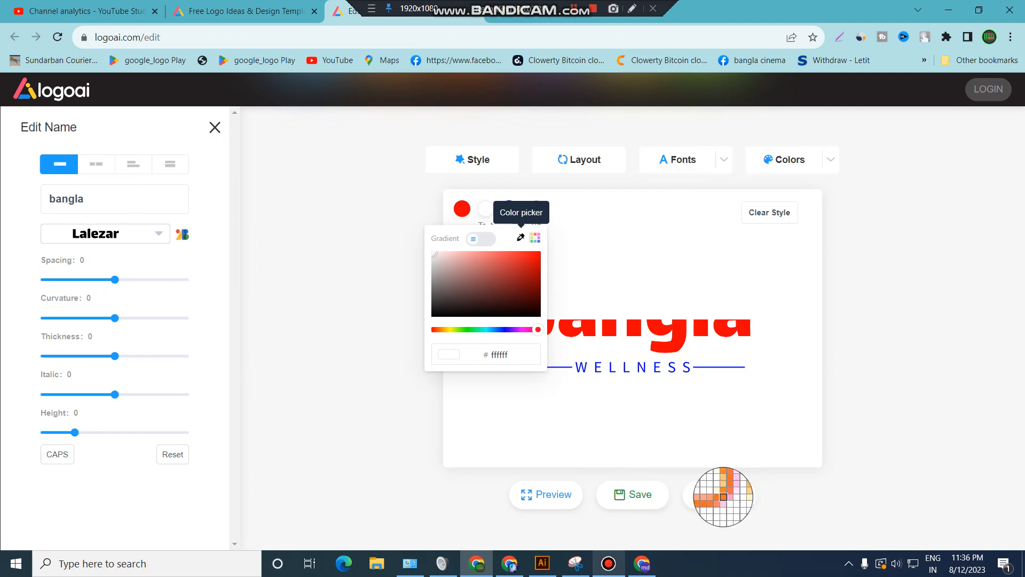
click(722, 495)
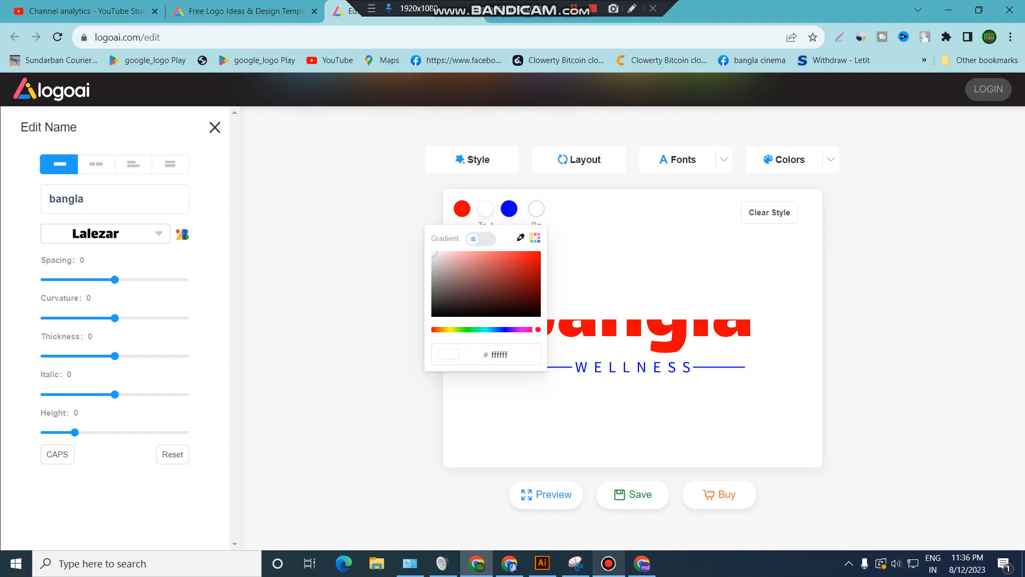
Step: Preview the logo at full size, return to the editor, and set the name's text colour to black
click(545, 494)
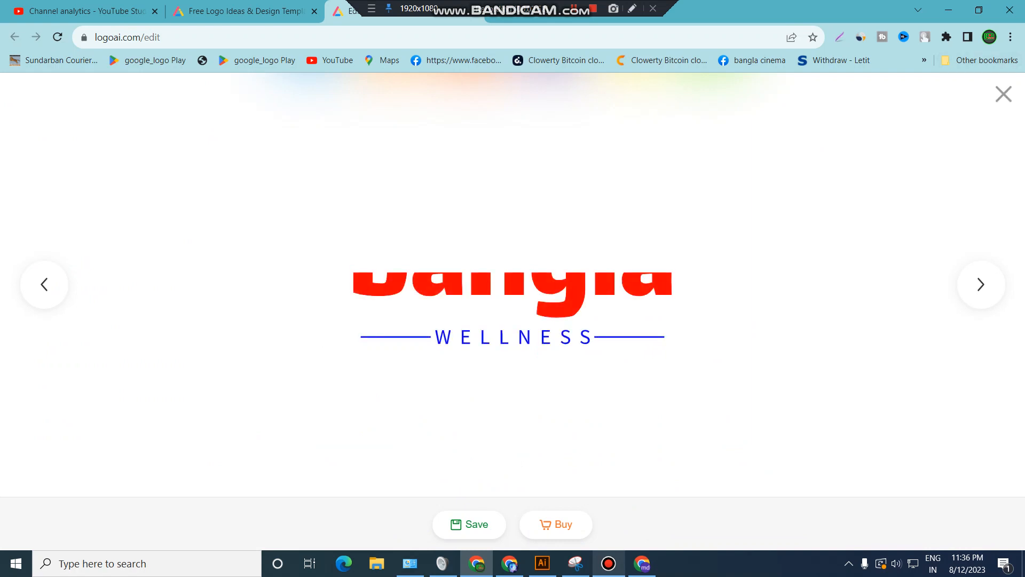
key(Escape)
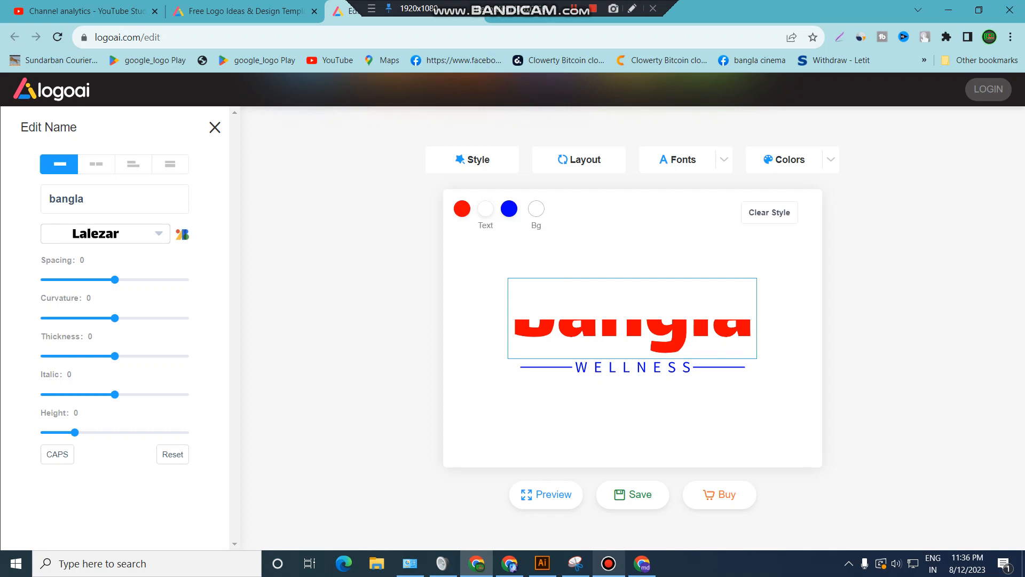
click(485, 209)
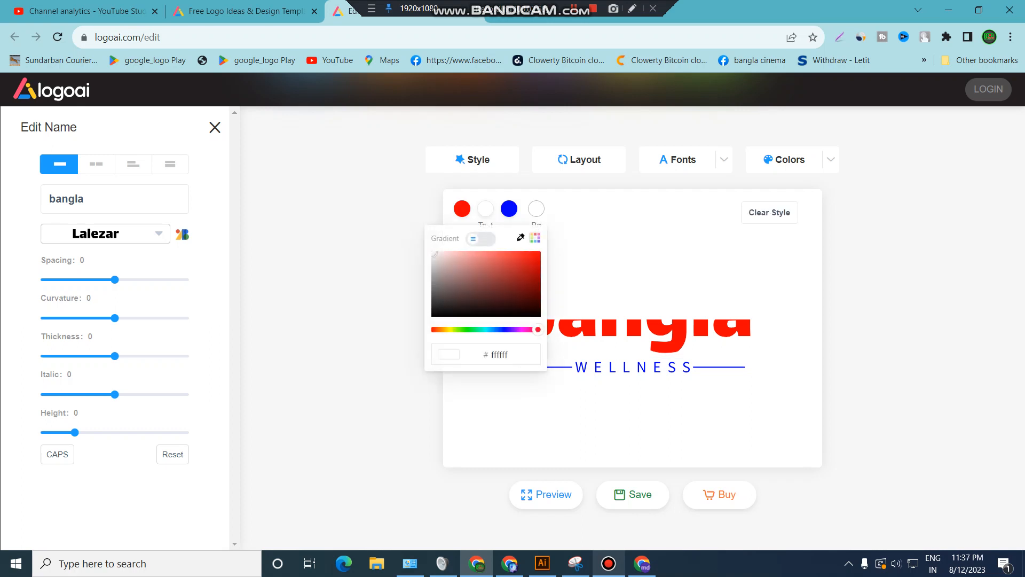
drag(483, 267, 490, 329)
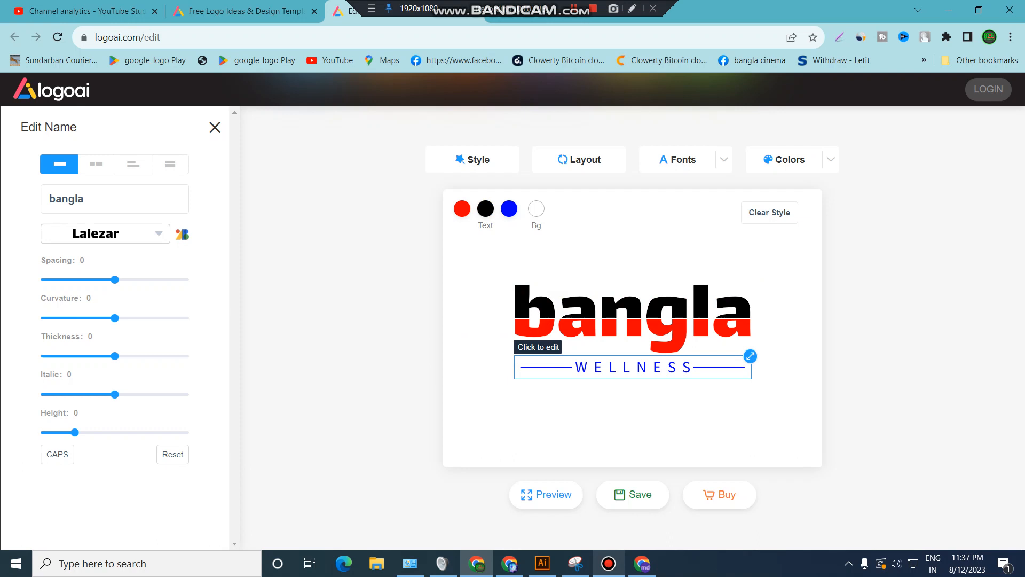
Step: Set the name's font to Teko and split the name into two side-by-side parts, "ban" and "gla"
click(106, 233)
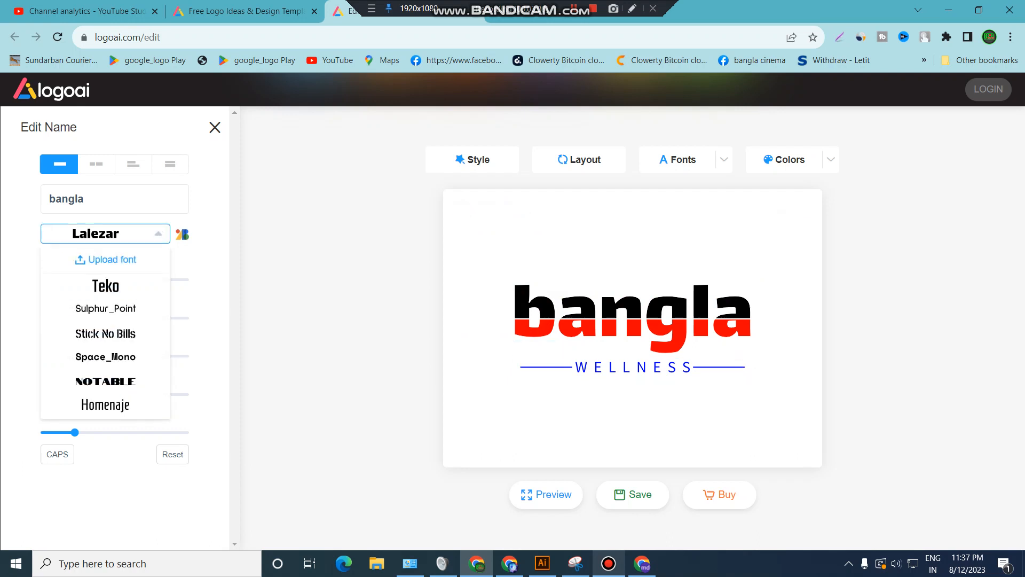
click(115, 314)
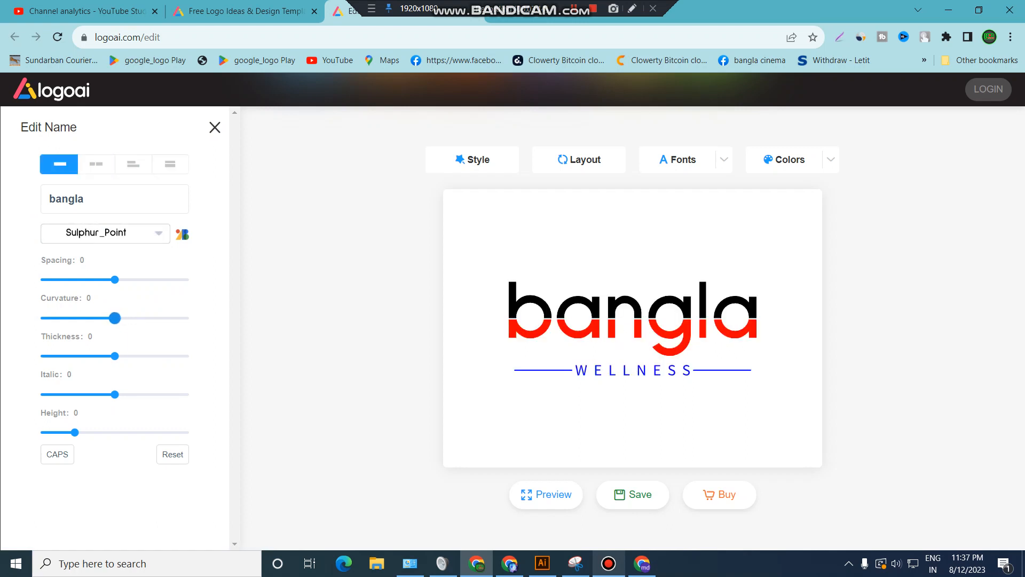
click(101, 233)
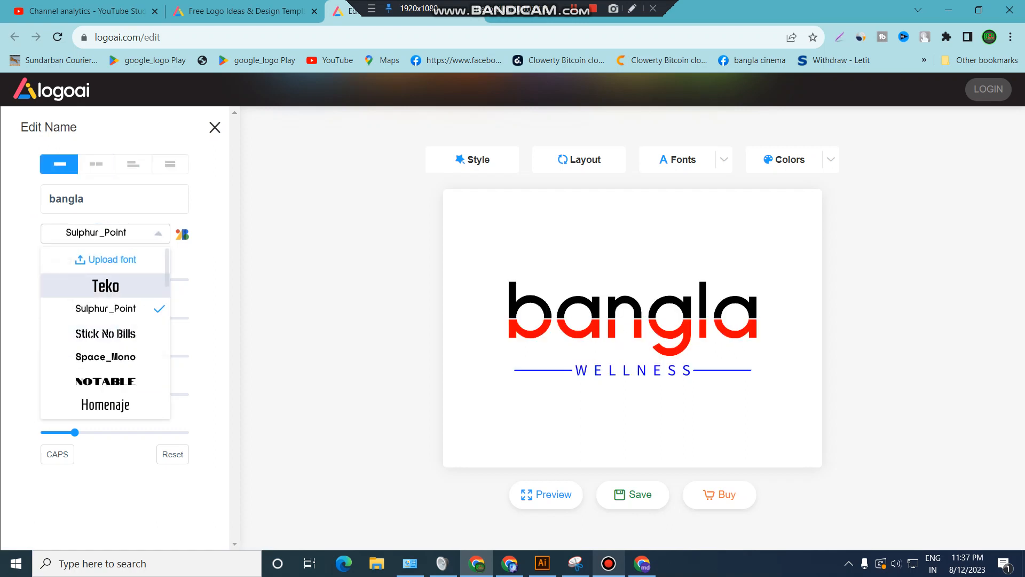
click(105, 286)
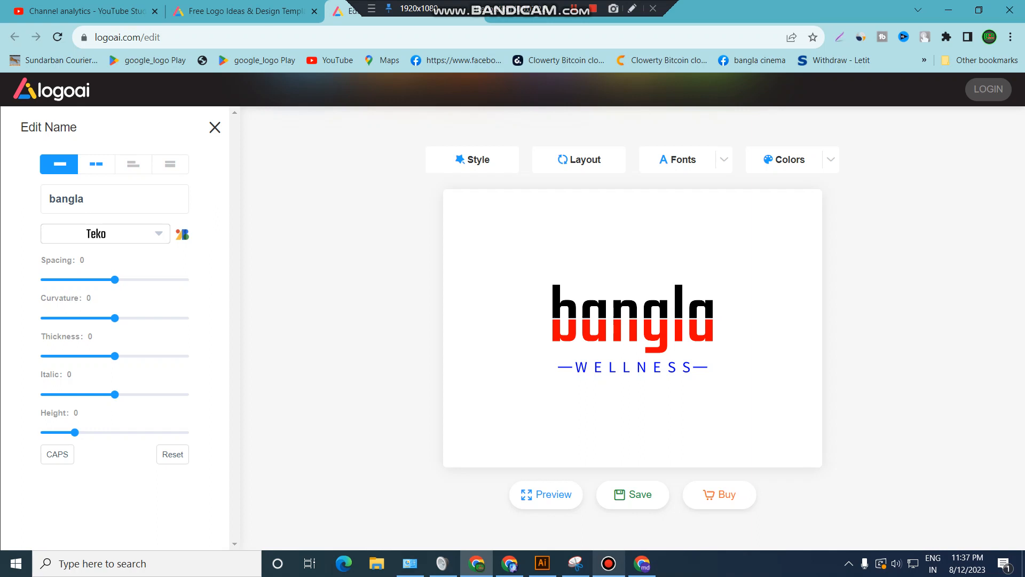
click(96, 164)
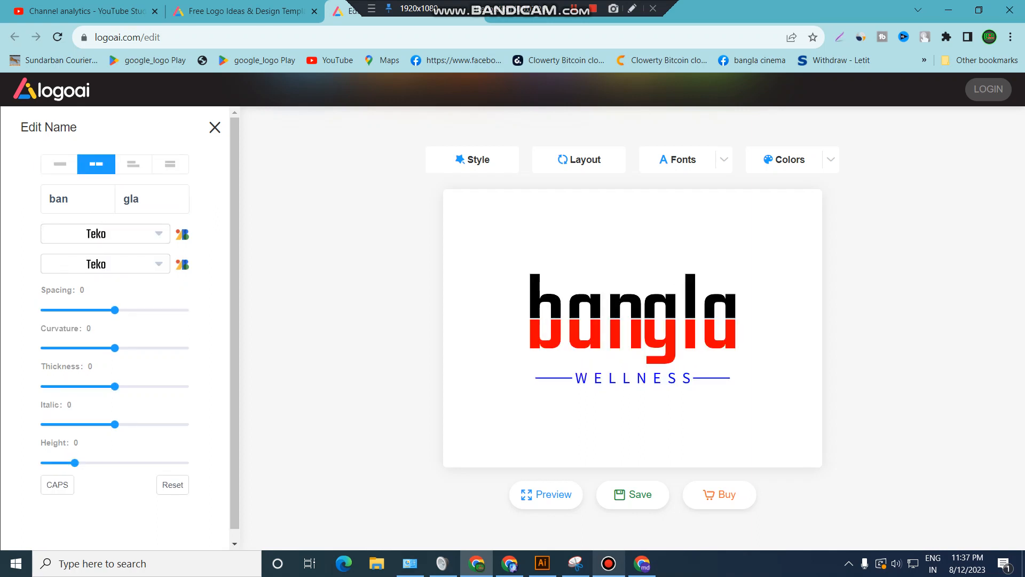
Step: Replace the slogan text "wellness" with "tech"
click(614, 378)
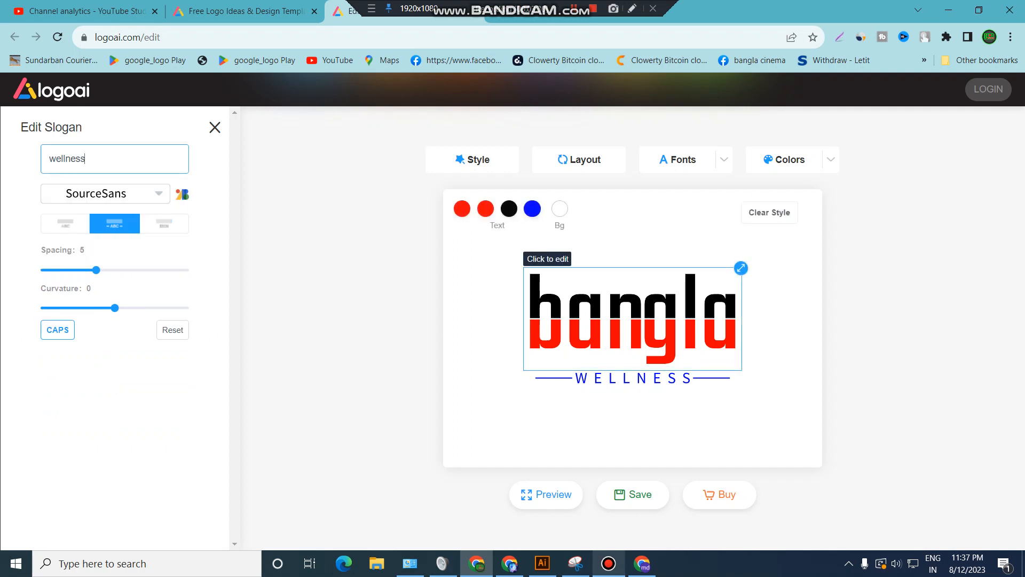
key(ctrl+a)
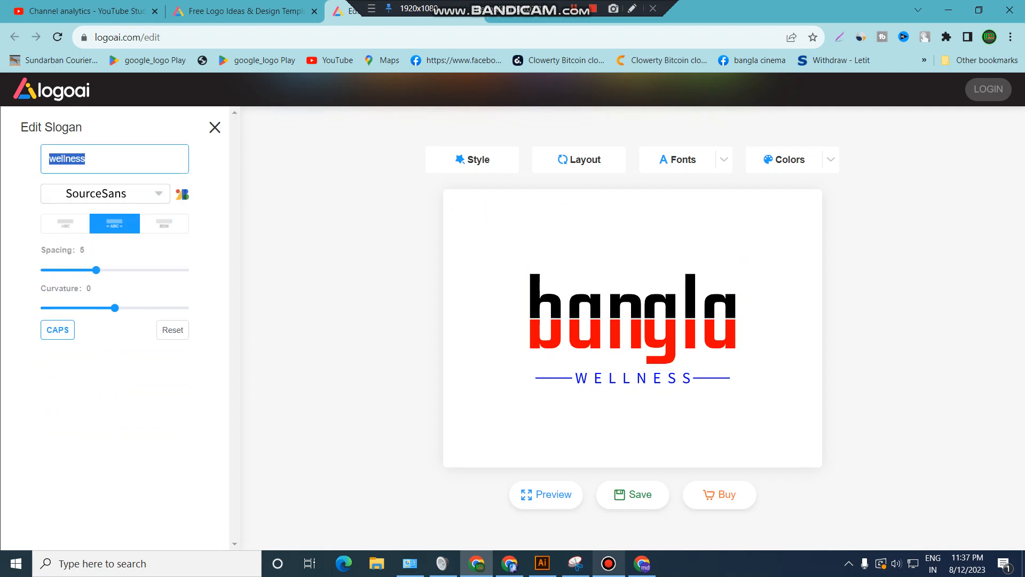
text(tech)
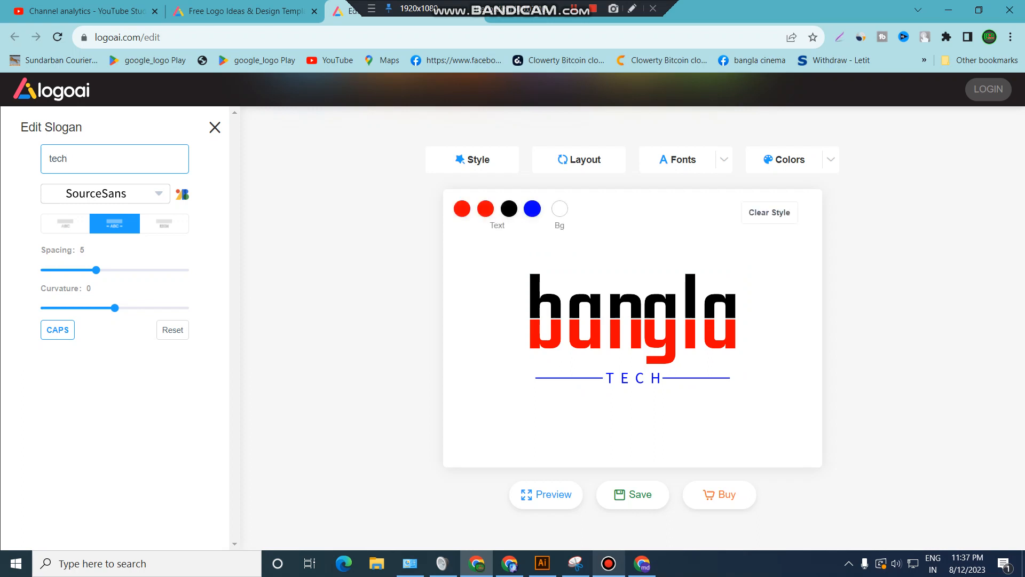
Step: Set the slogan's text colour to red (#ff0000)
click(532, 208)
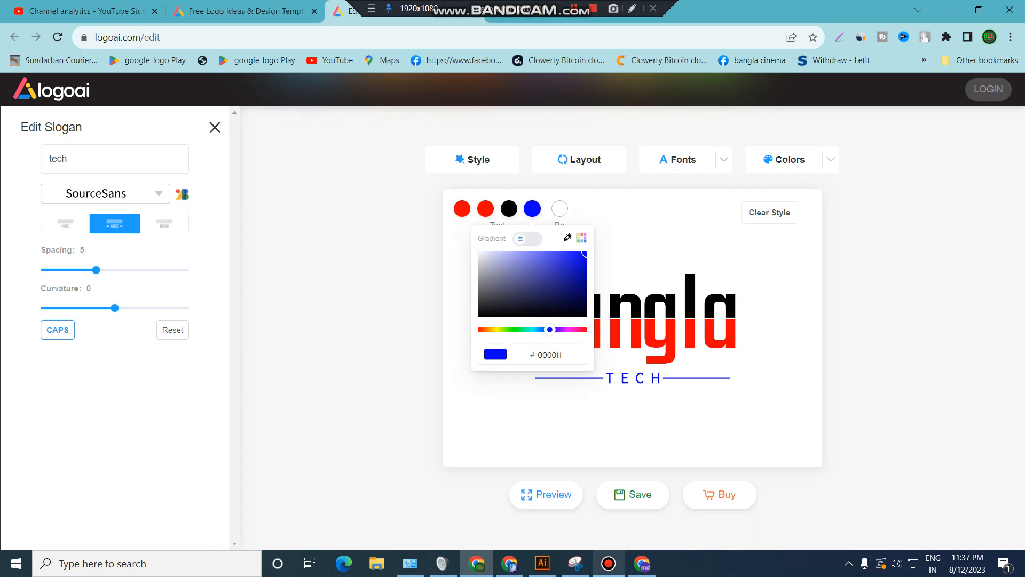
click(523, 330)
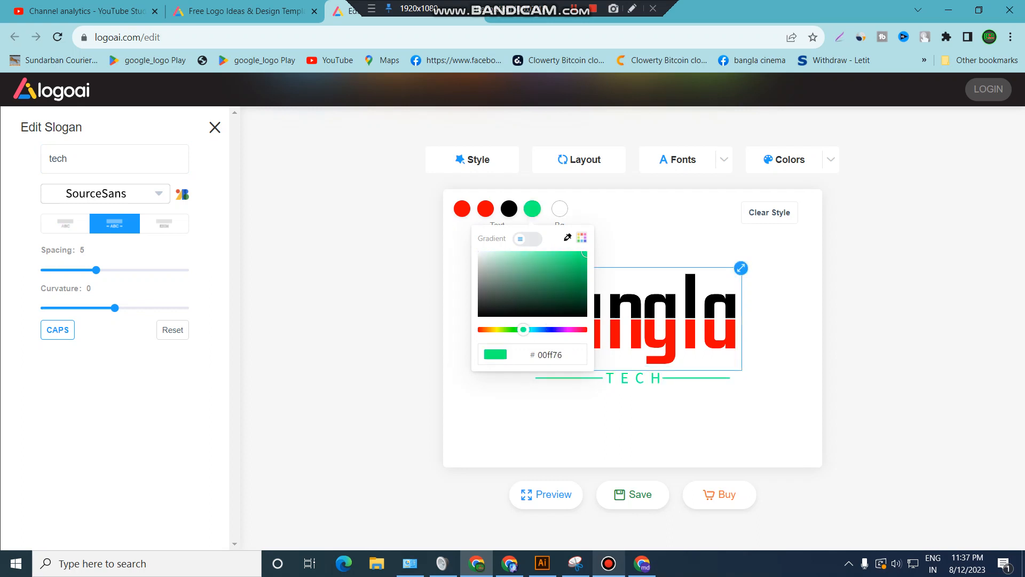
click(481, 330)
click(633, 378)
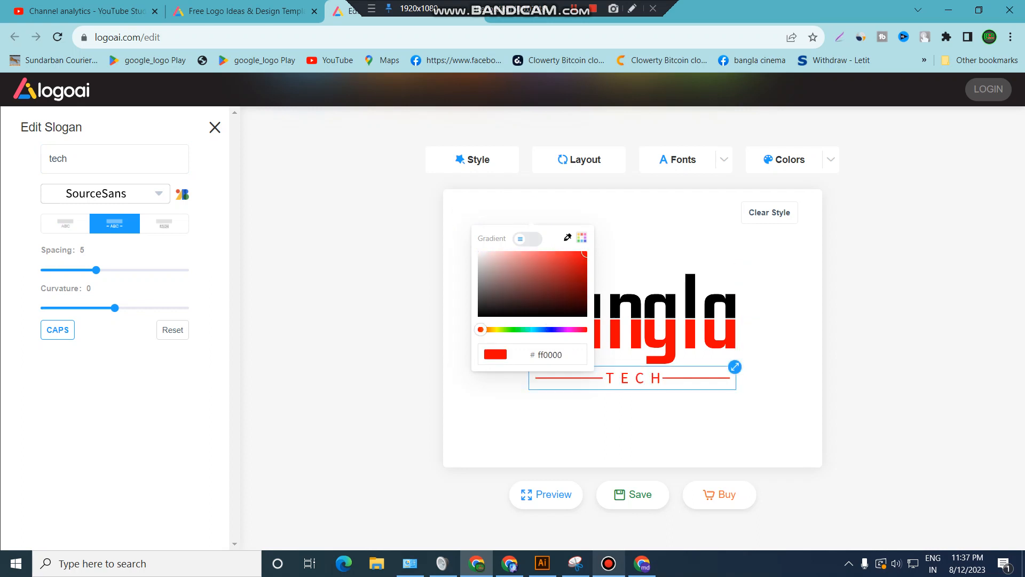
Step: Preview the black and red logo at full size and return to the editor
click(545, 494)
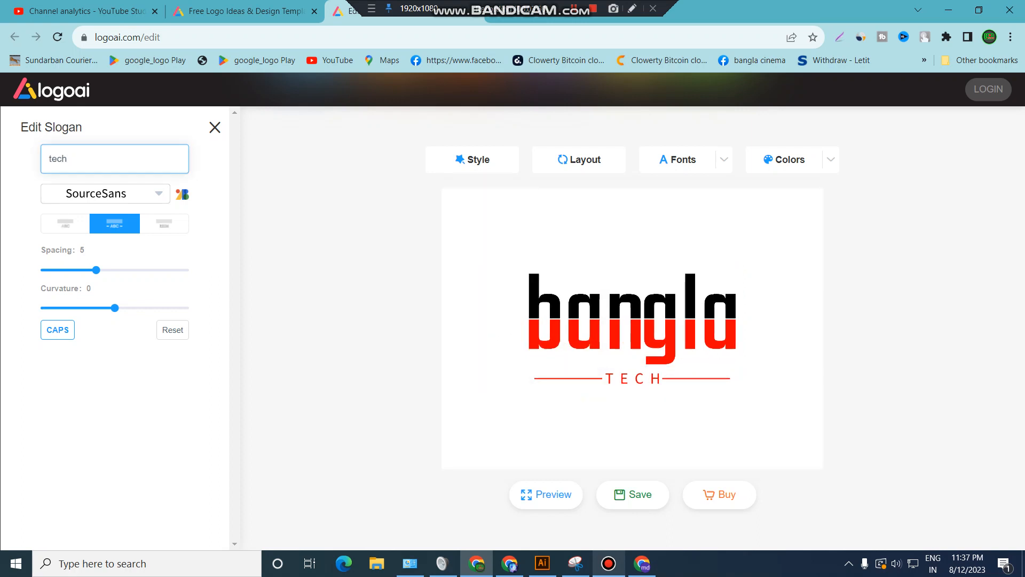
click(510, 431)
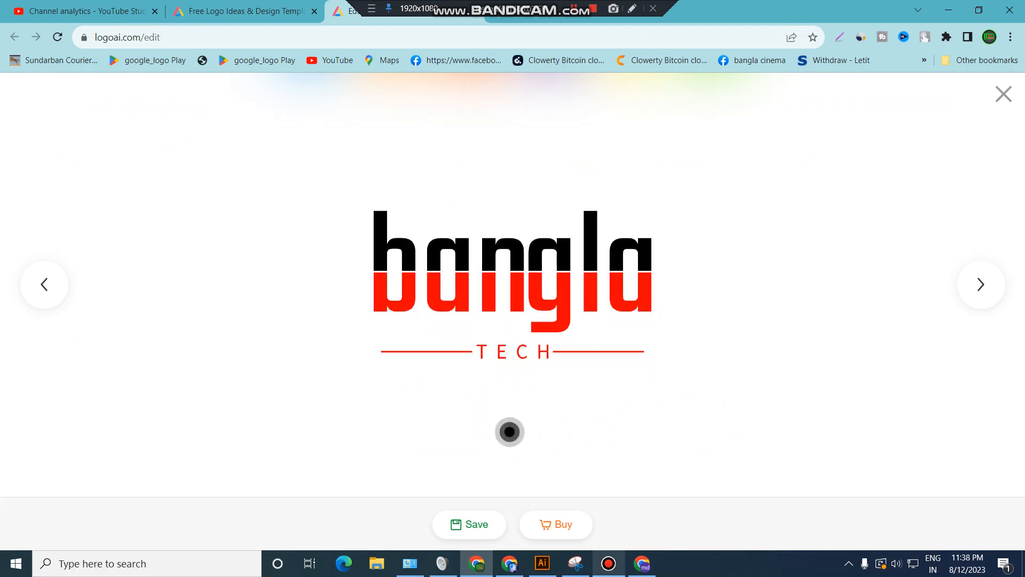
click(1004, 94)
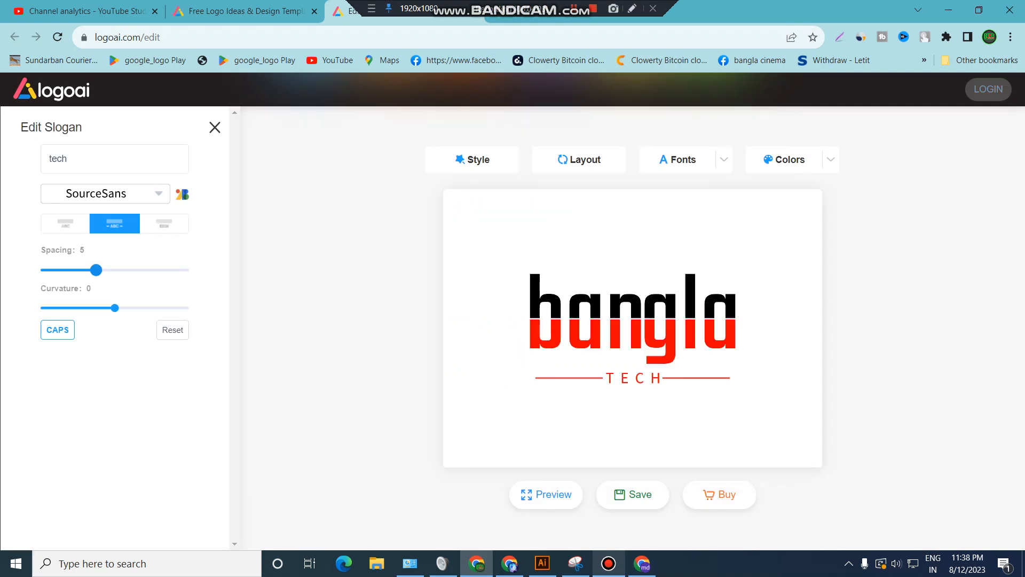
Step: Try letter spacings of 20 and -6 and a curvature of -140 on the slogan
drag(96, 269, 152, 270)
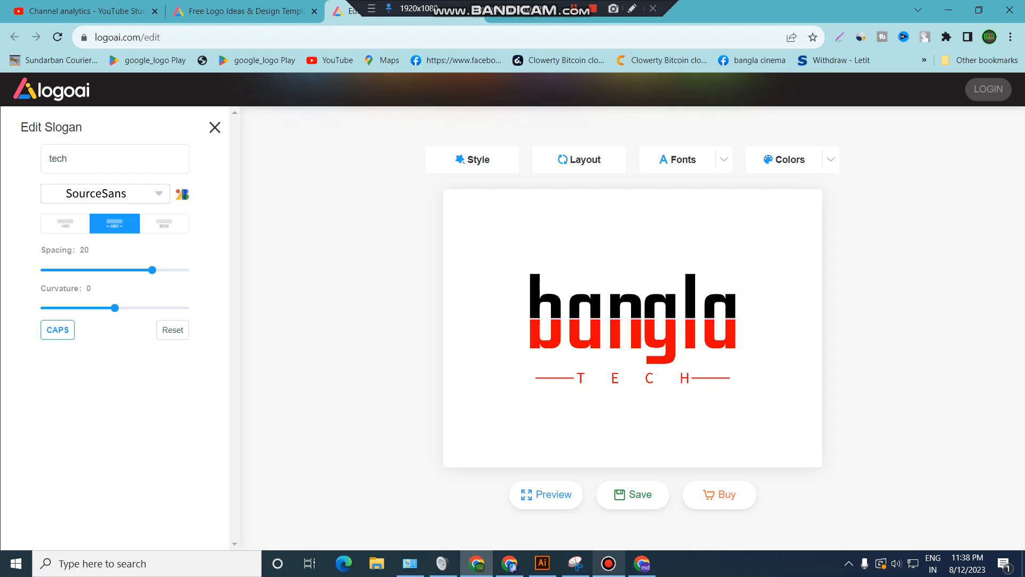
click(55, 270)
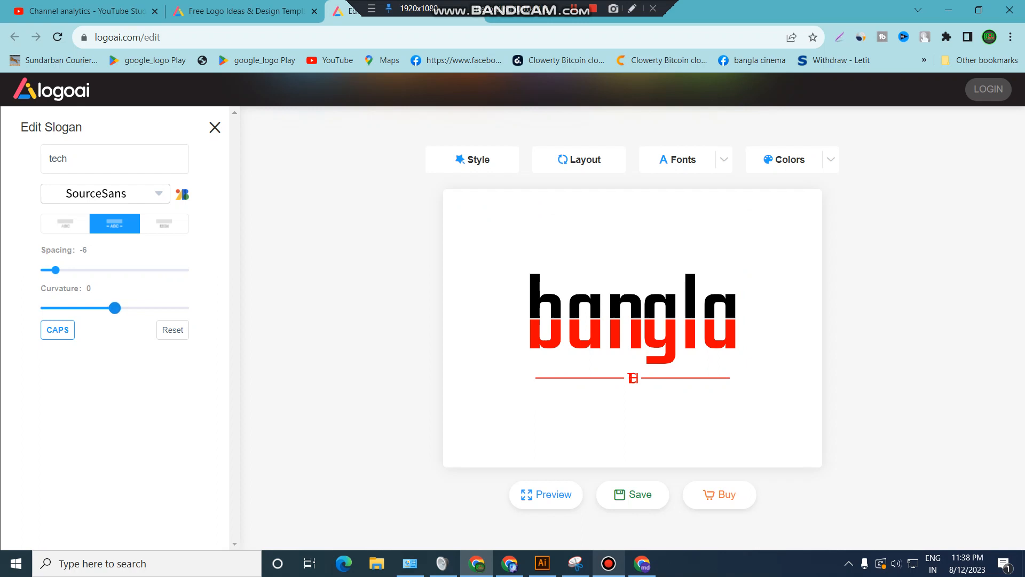
drag(114, 308, 86, 307)
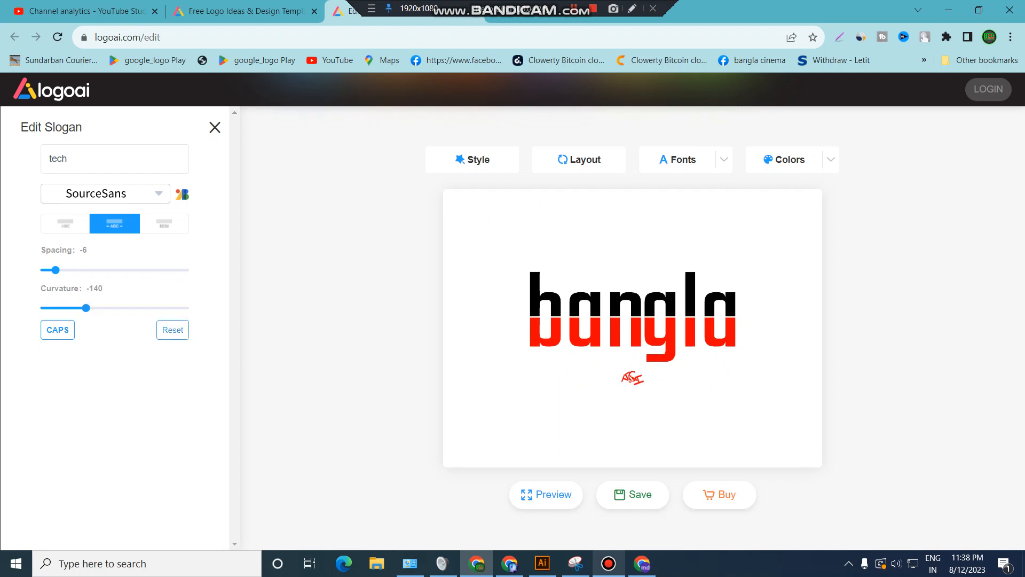
Step: Reset the slogan's spacing and curvature, and close the slogan editor
click(173, 330)
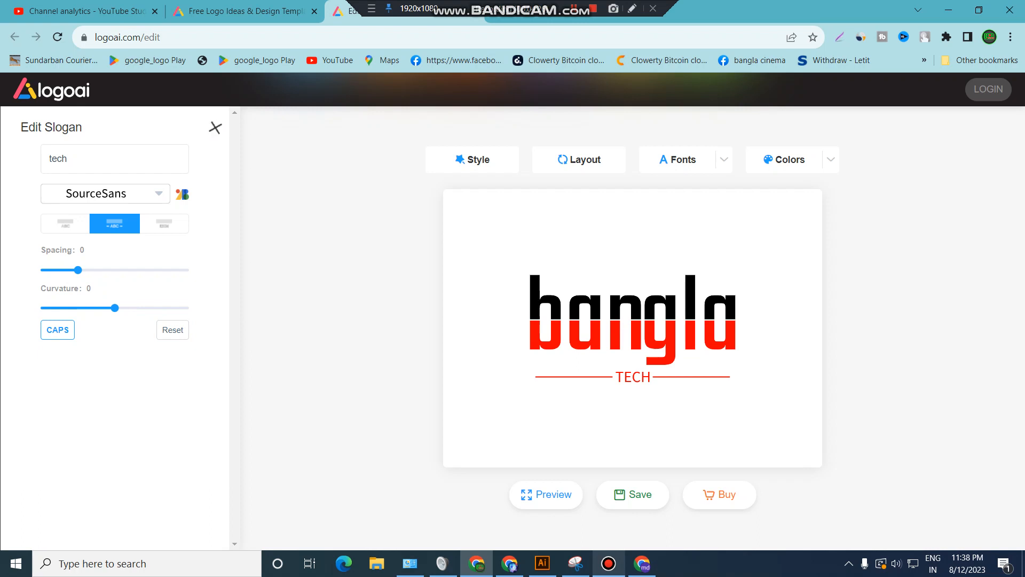
click(215, 127)
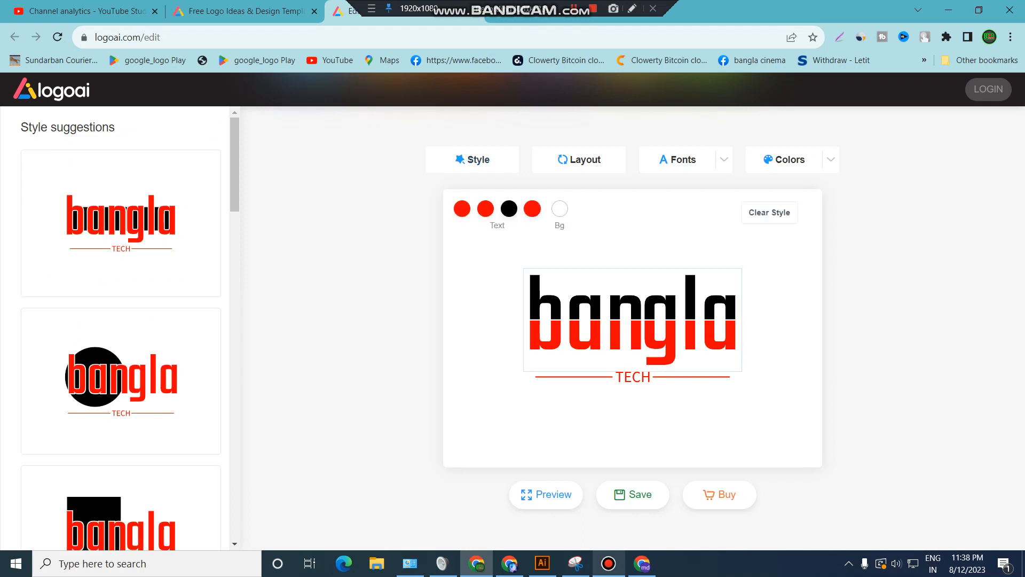
Step: Apply the suggested style with a black offset shadow behind the red name
scroll(121, 329, down, 6)
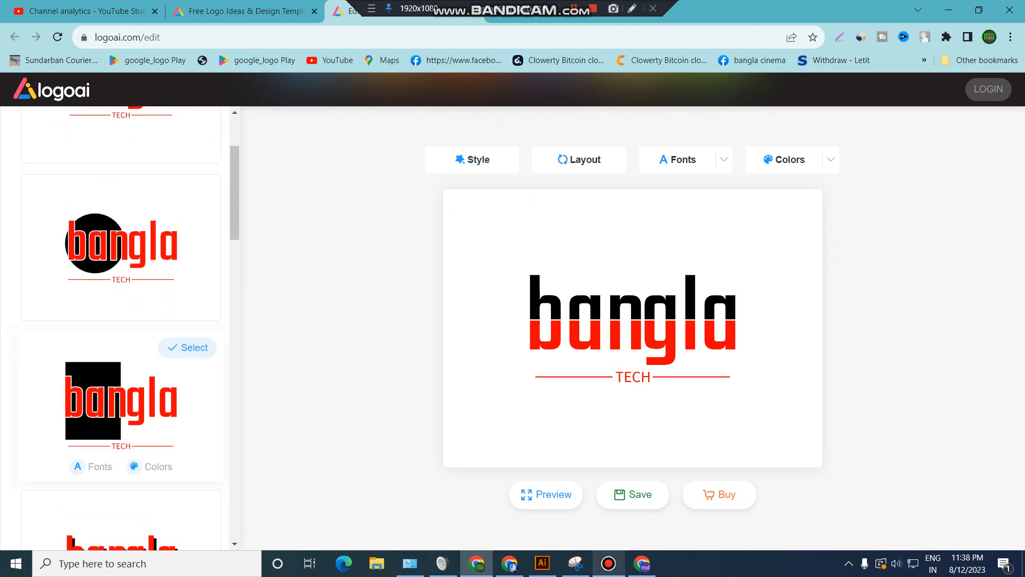
scroll(121, 294, down, 1)
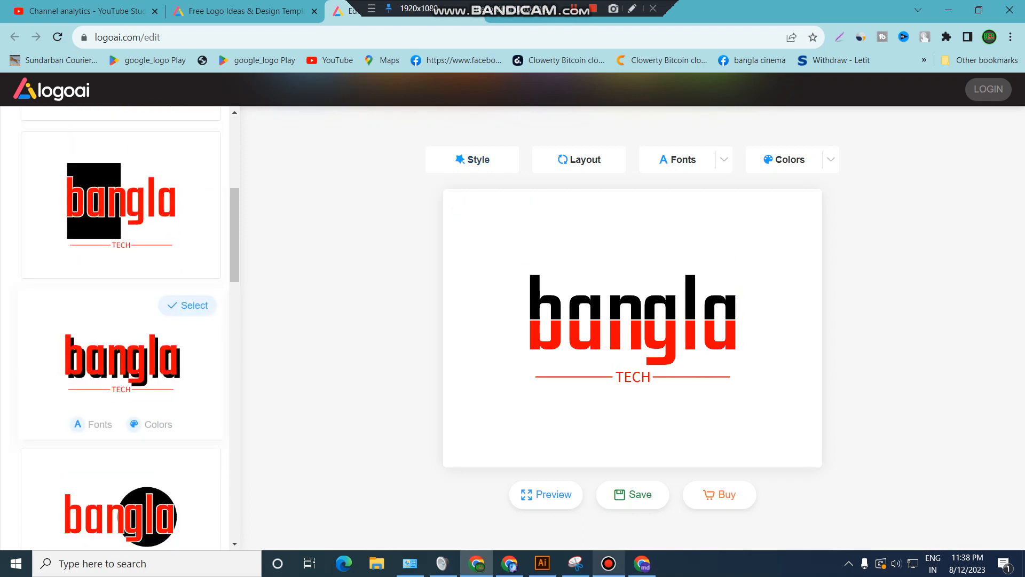
click(187, 305)
Step: Apply the suggested style with a solid black circle behind "gla"
scroll(121, 329, down, 6)
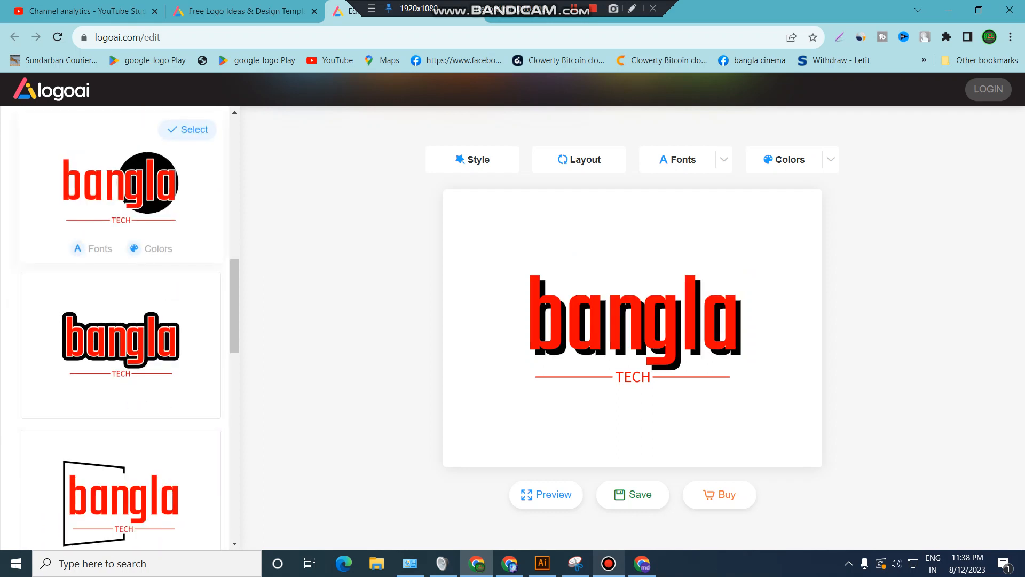
click(187, 129)
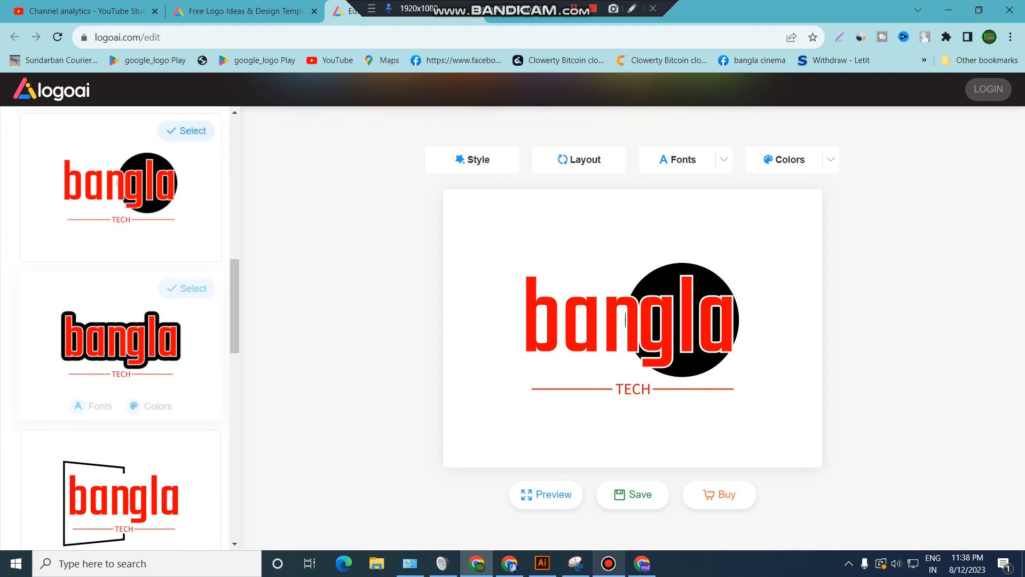
click(154, 245)
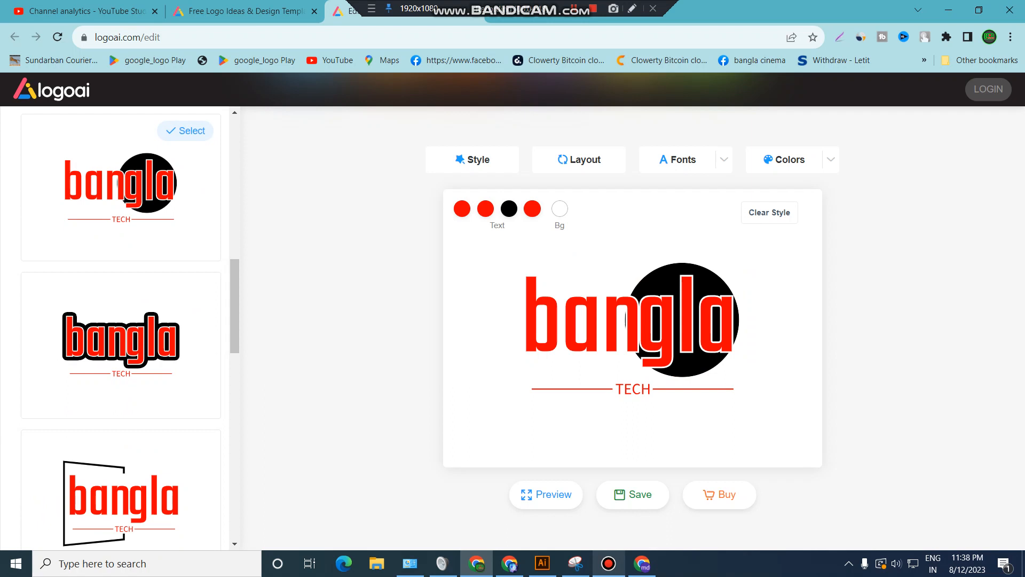
Step: Recolour the circle behind "gla" to green (#35a10b) and preview the logo at full size
click(509, 208)
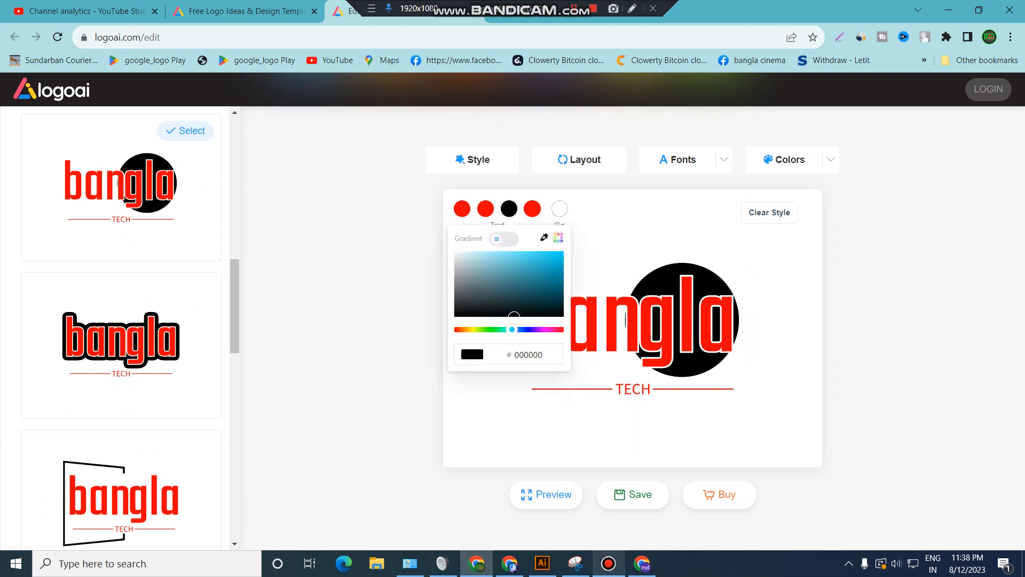
drag(512, 329, 556, 276)
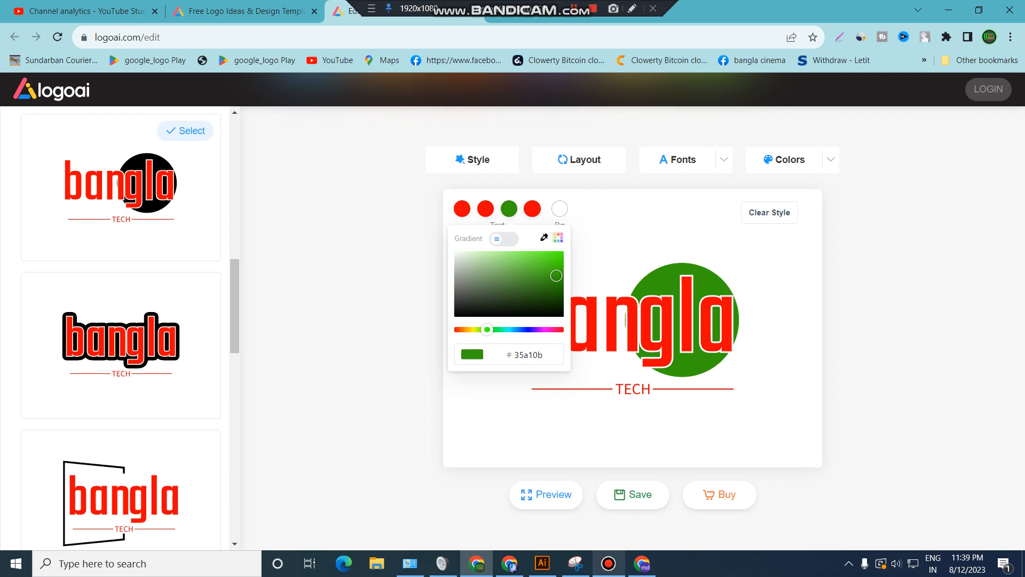
click(546, 494)
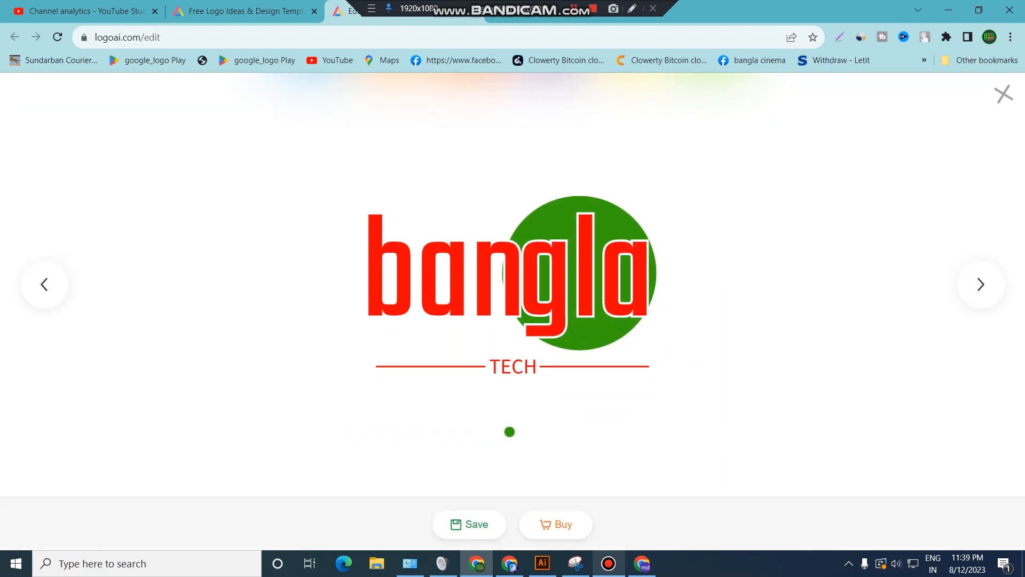
key(Escape)
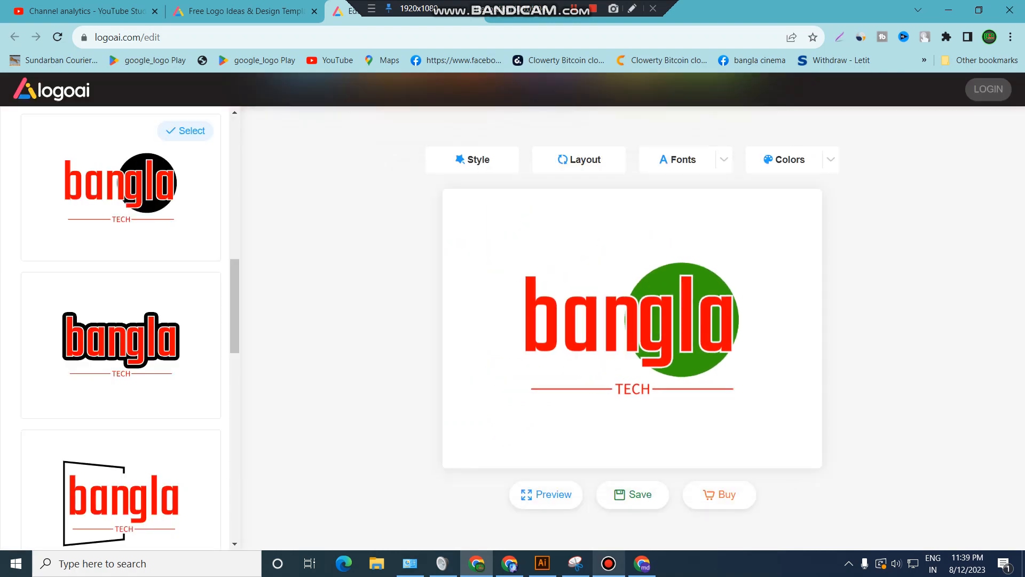
Step: Try the suggested style with an open slanted frame and the one with a solid black slanted panel behind "ban"
scroll(121, 328, down, 6)
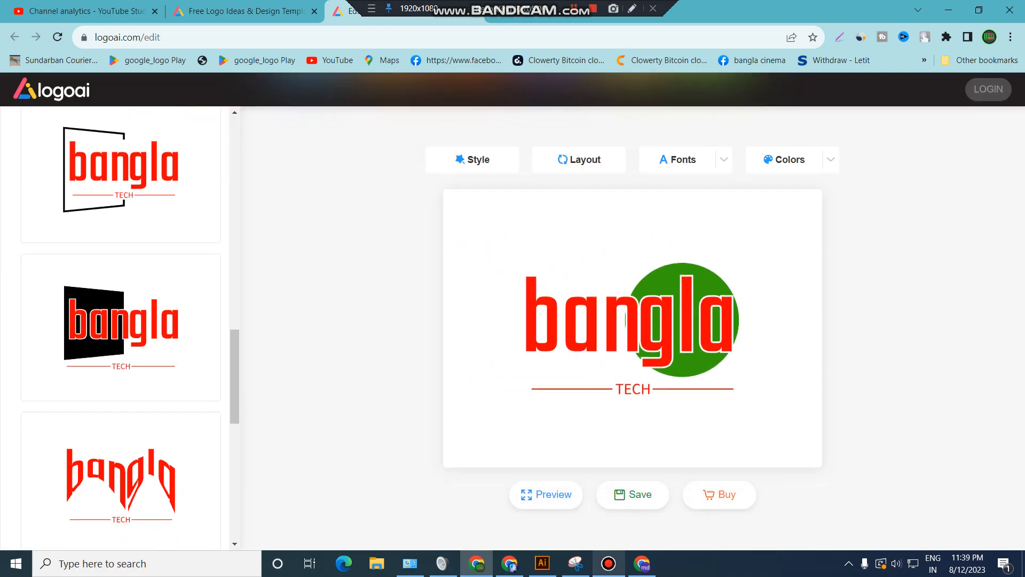
click(120, 165)
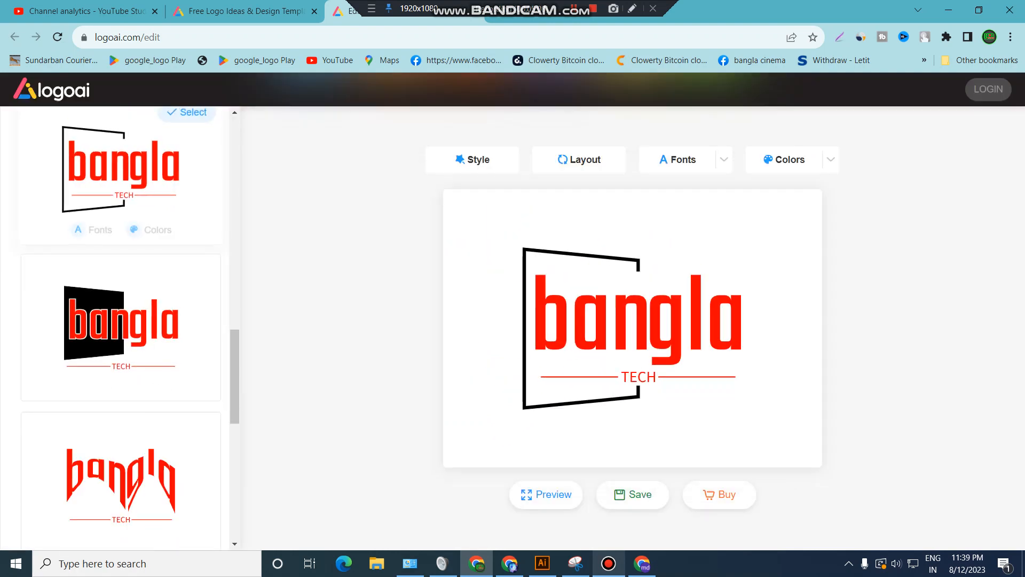
click(121, 320)
Step: Load more style suggestions and apply the red box style with a lighter red shadow offset to the lower right
scroll(121, 320, down, 4)
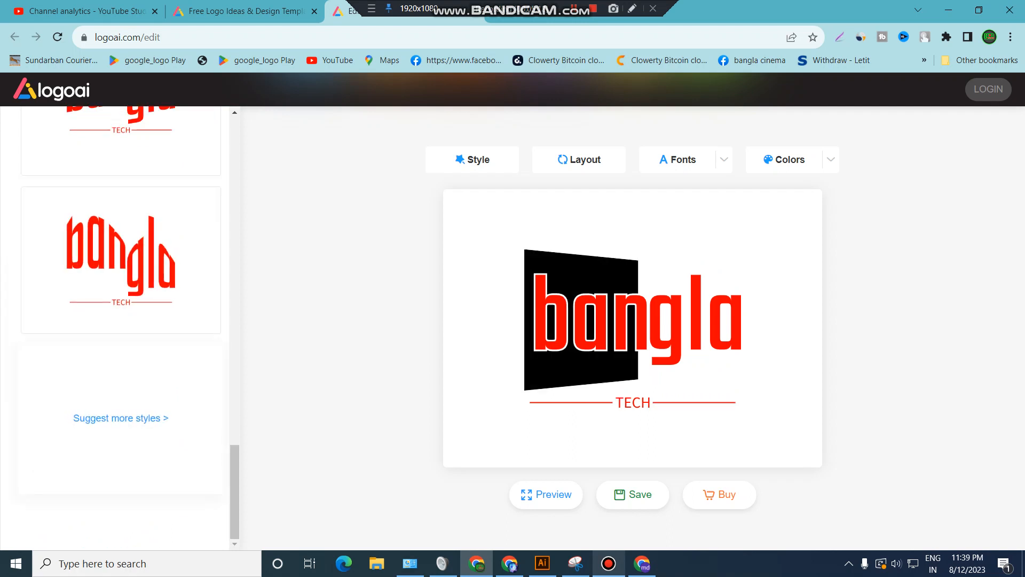
click(121, 418)
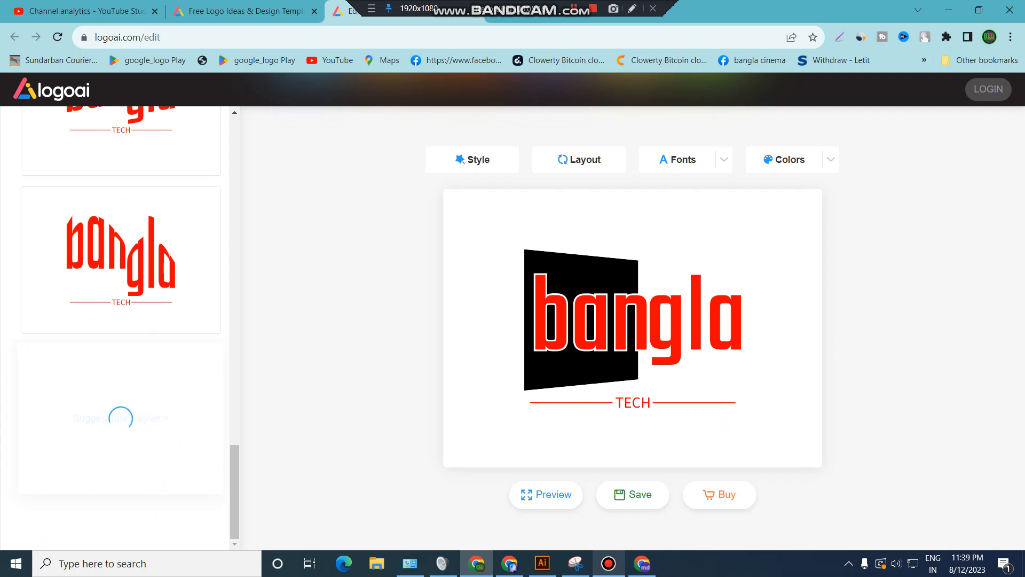
scroll(121, 331, down, 3)
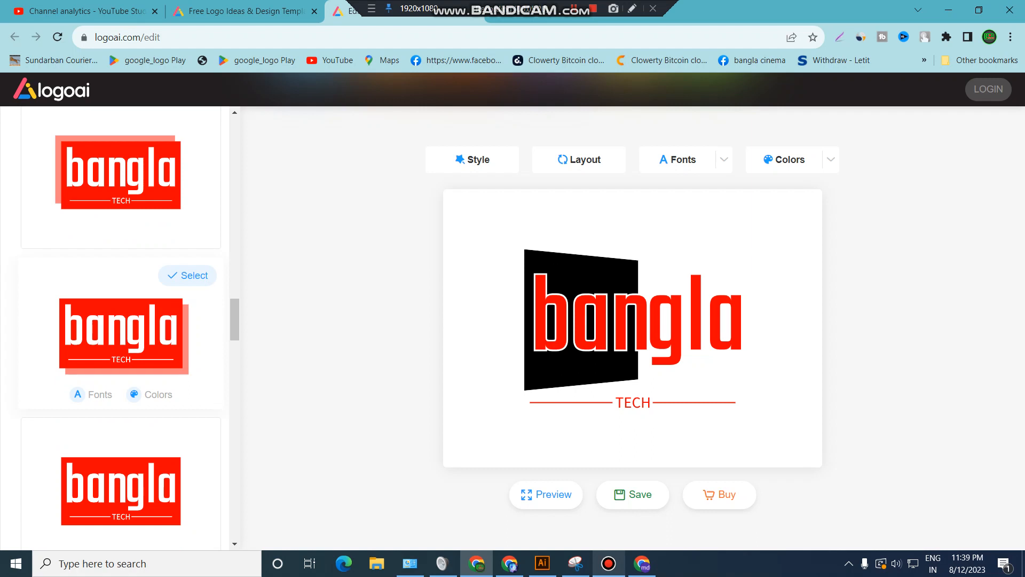
click(120, 331)
Step: Browse the remaining style suggestions and the layout suggestions for the logo
scroll(121, 331, down, 3)
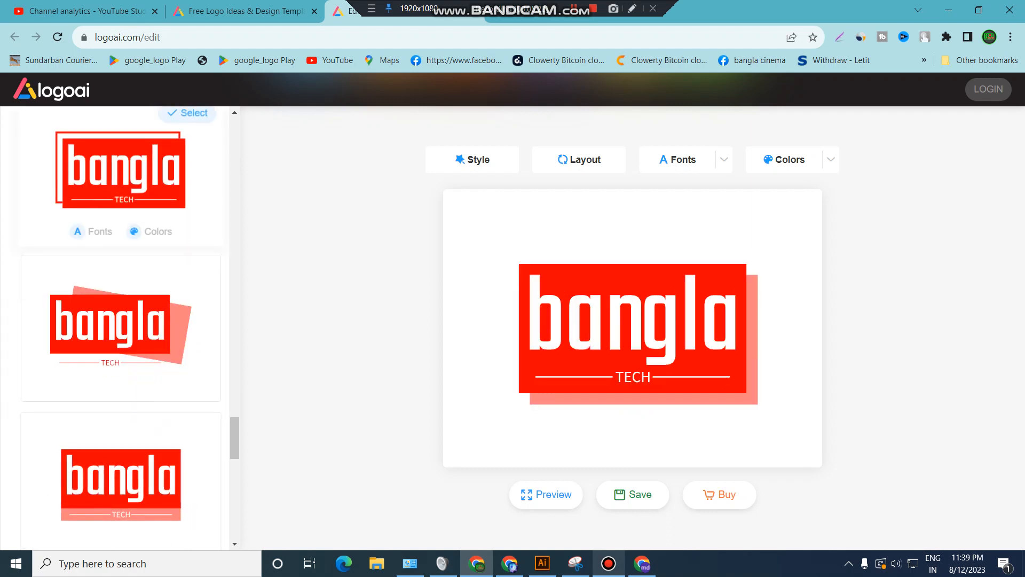
scroll(121, 331, down, 10)
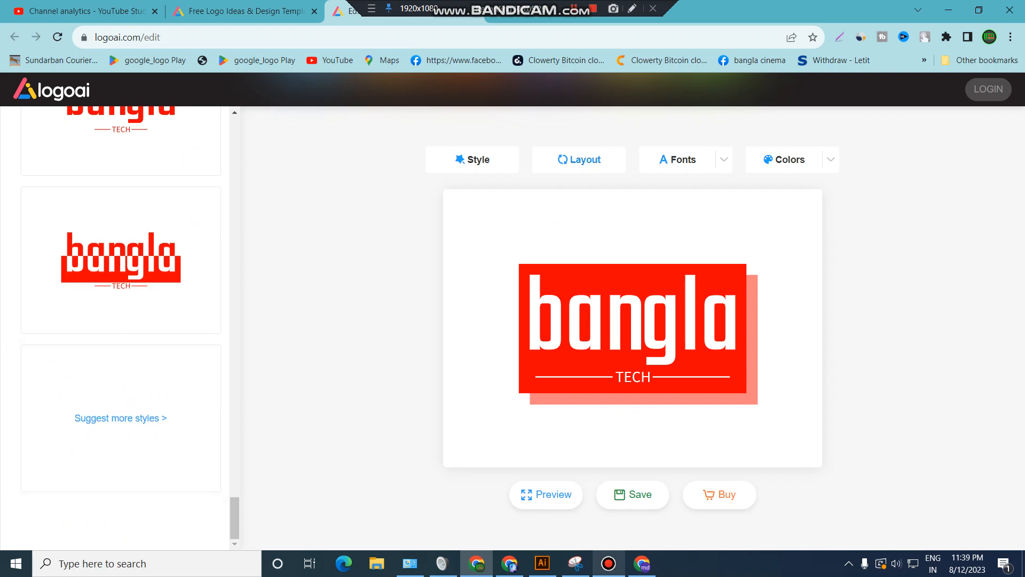
click(579, 159)
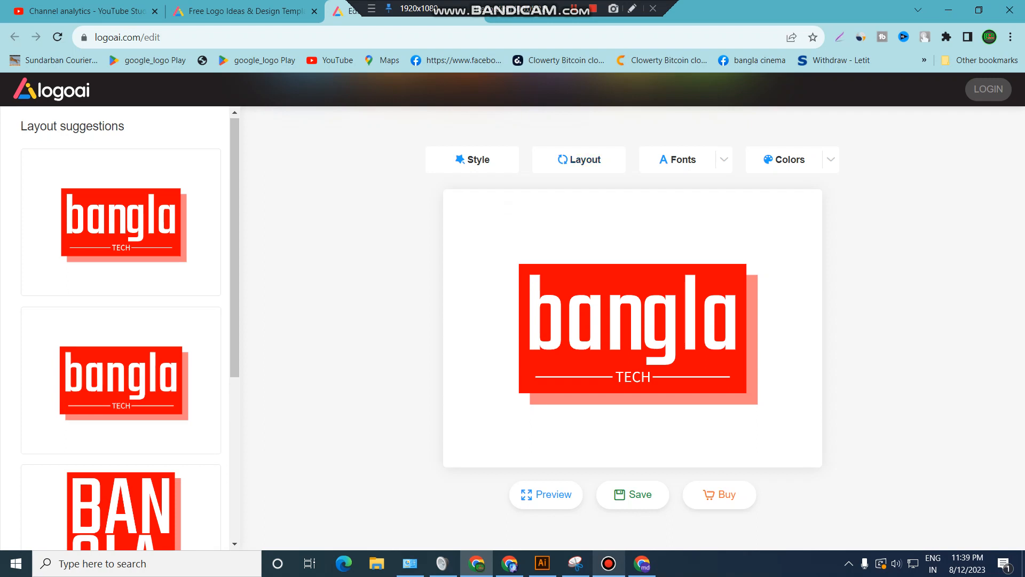
scroll(120, 417, down, 5)
scroll(120, 417, up, 5)
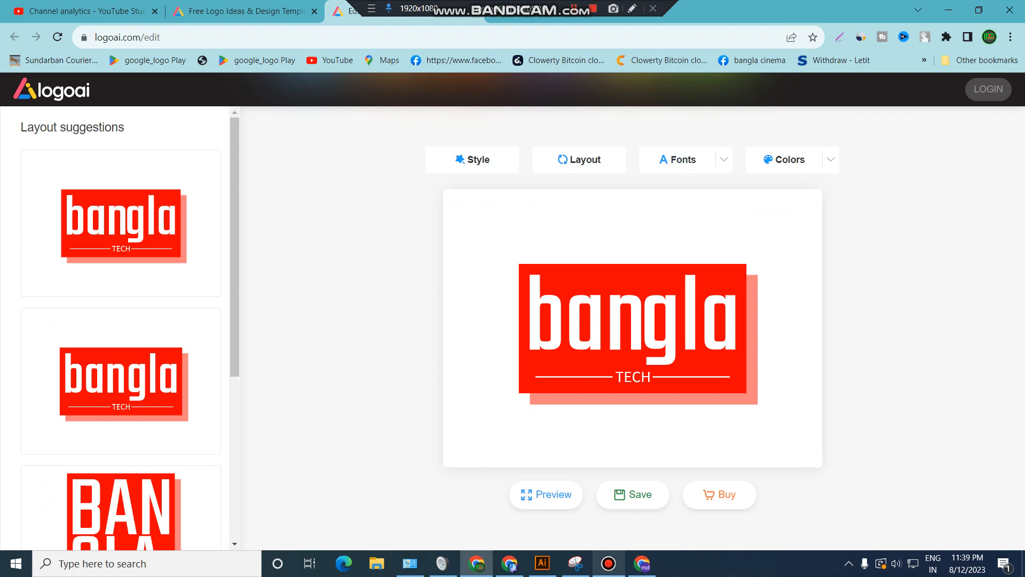
Step: Apply the first font suggestion, a wide bold typeface, to the name
click(678, 159)
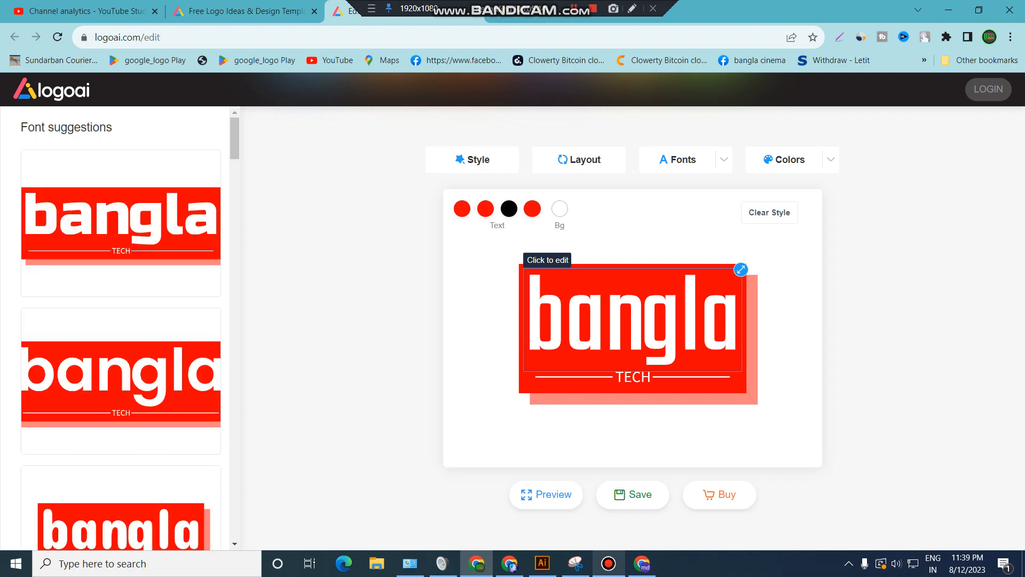
mouse_move(121, 219)
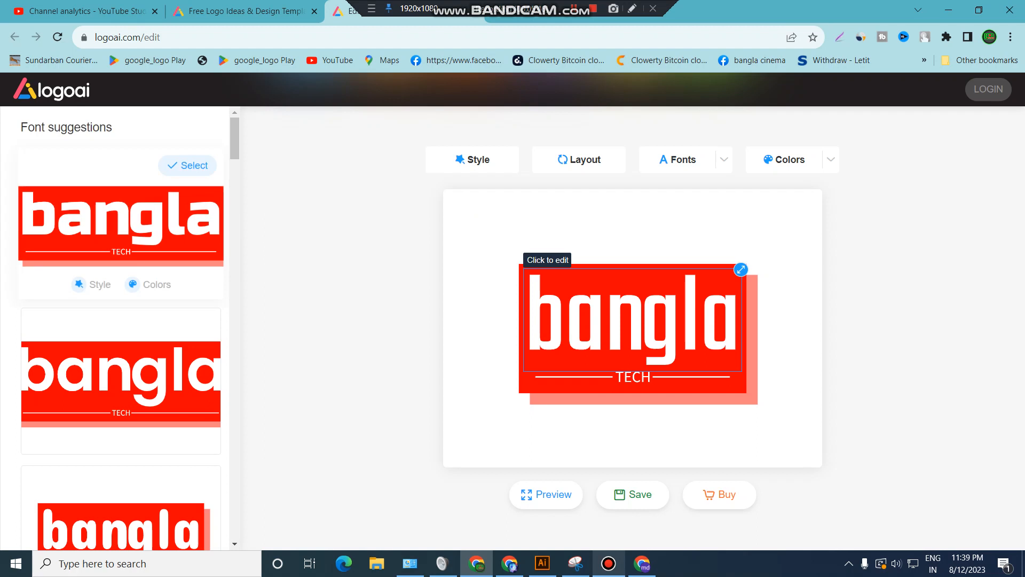
click(121, 219)
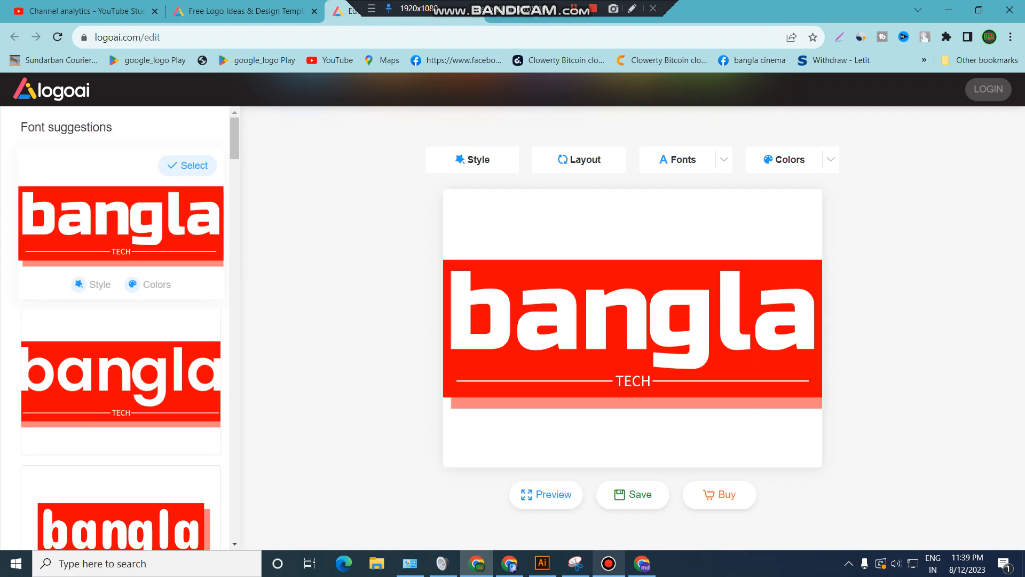
Step: Try a narrower bold font and the angular all-caps font on the name, and reapply the first font suggestion
scroll(121, 219, down, 5)
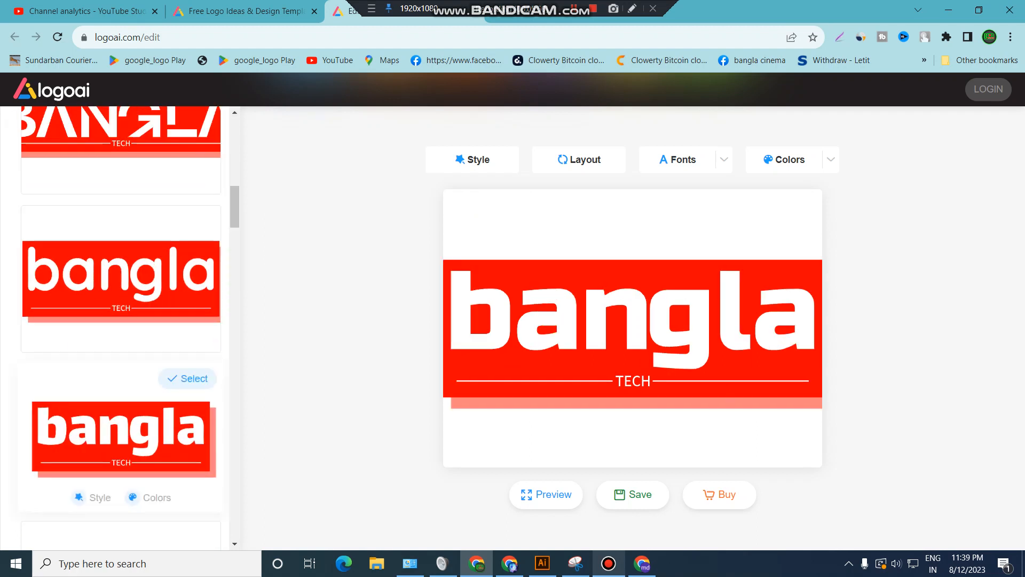
click(121, 433)
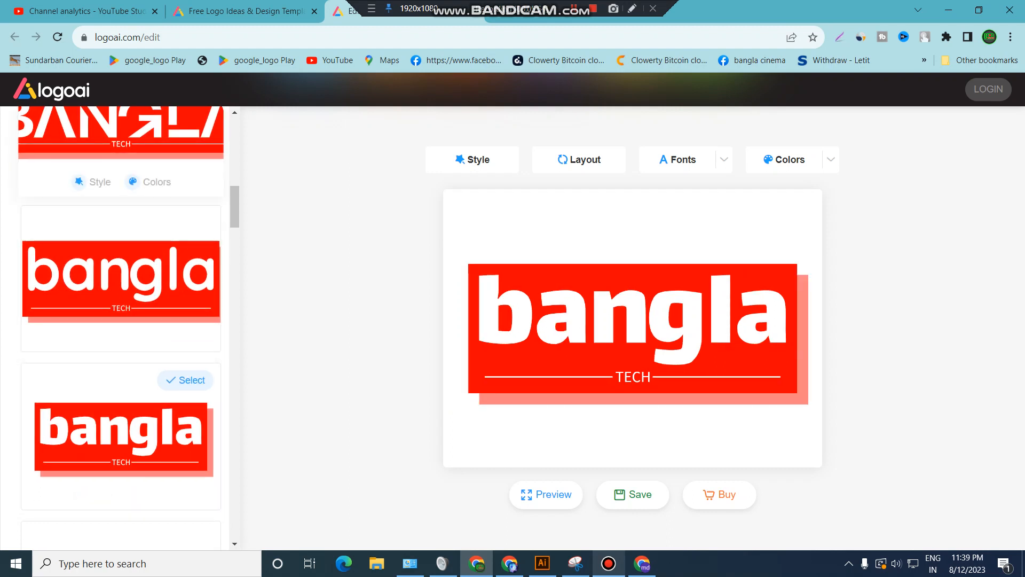
click(120, 134)
scroll(121, 294, down, 5)
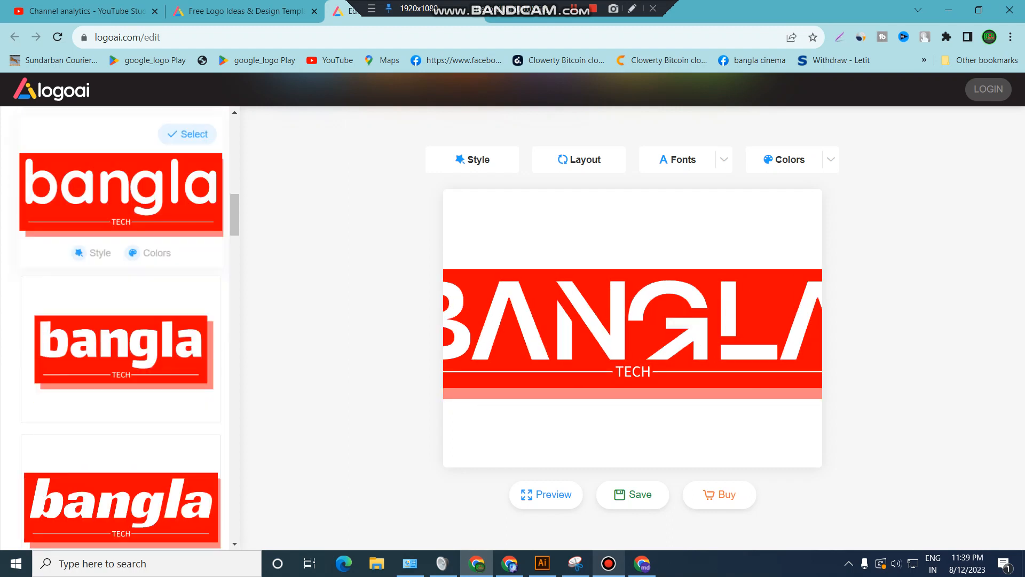
scroll(121, 348, down, 3)
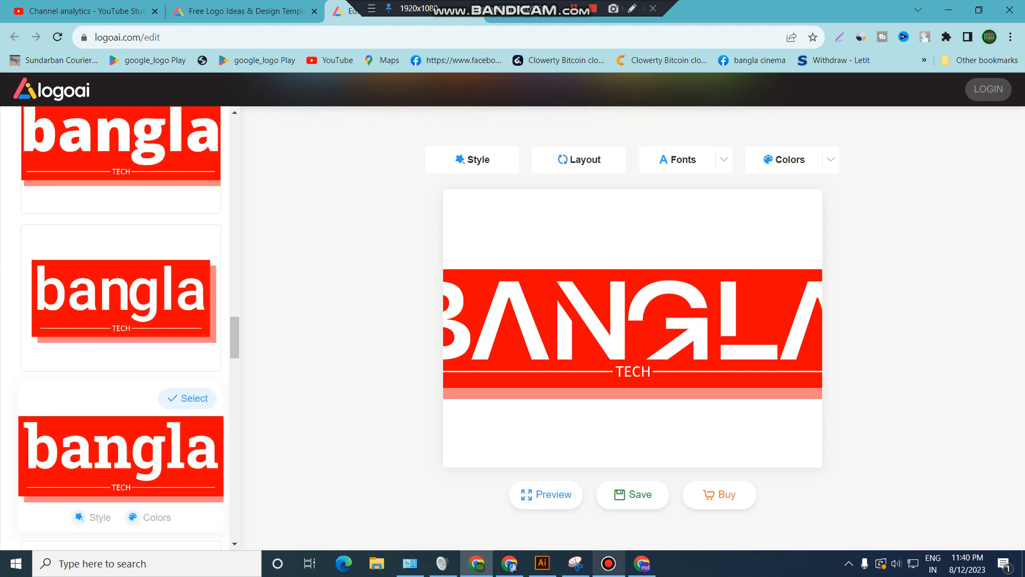
scroll(121, 454, up, 8)
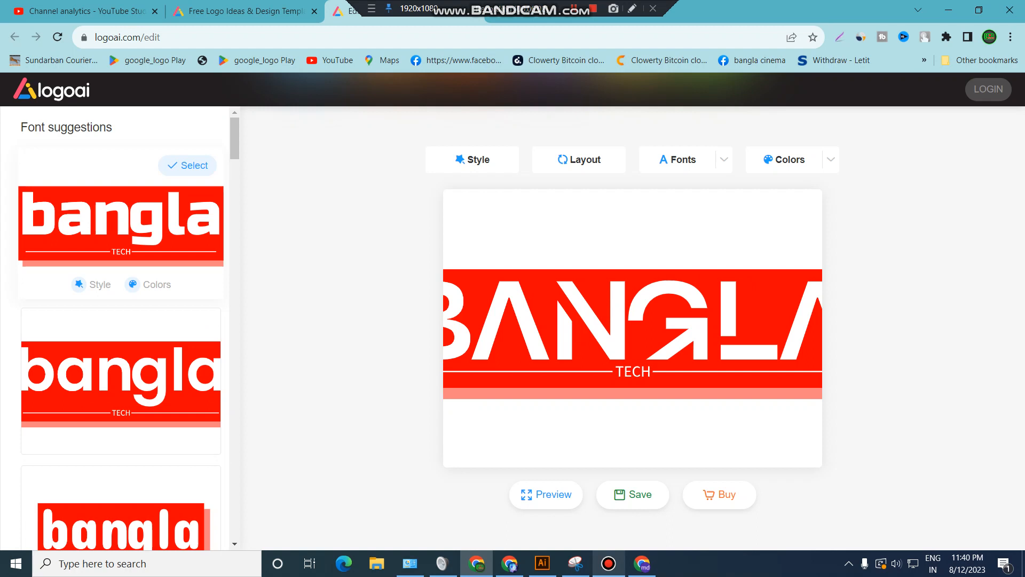
click(187, 165)
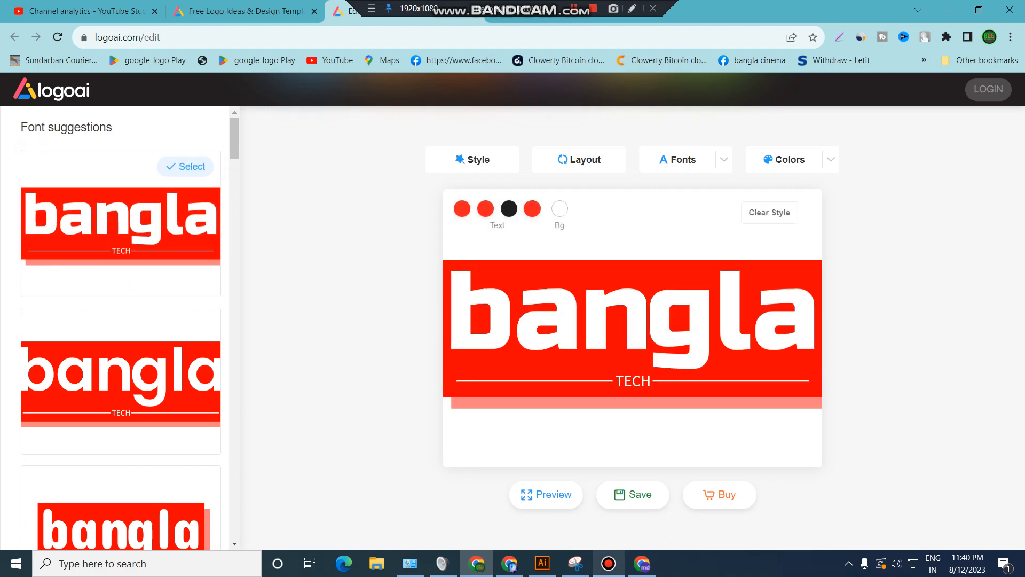
Step: Apply the suggested color scheme with a green box and white lettering on a white background
click(784, 160)
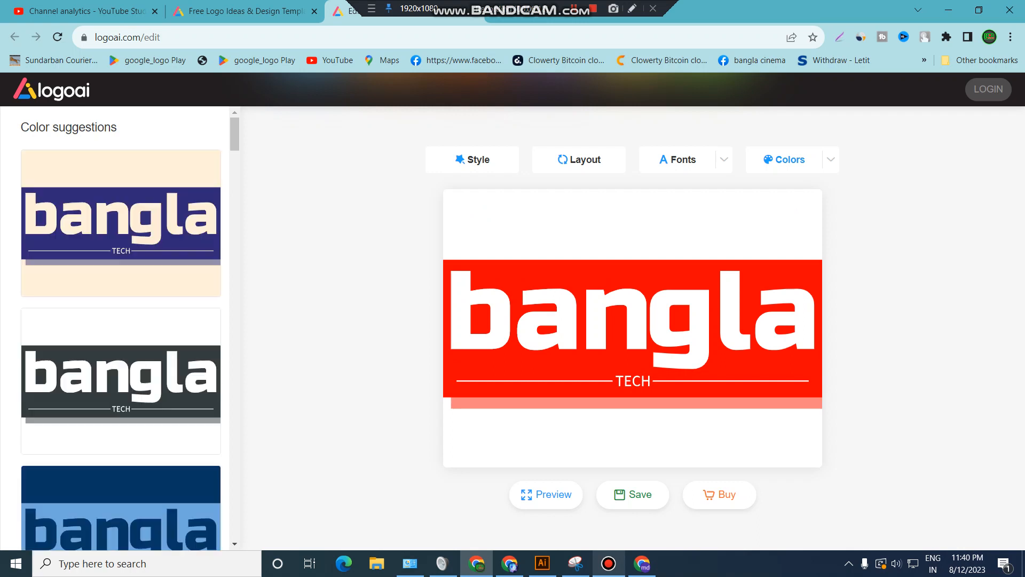
scroll(121, 374, down, 5)
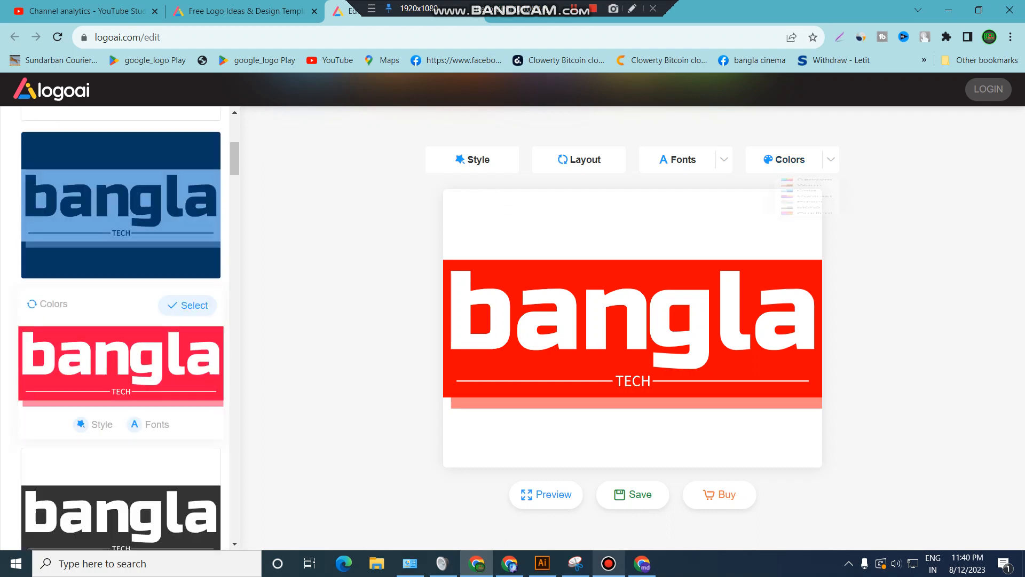
scroll(120, 373, down, 7)
scroll(121, 374, down, 6)
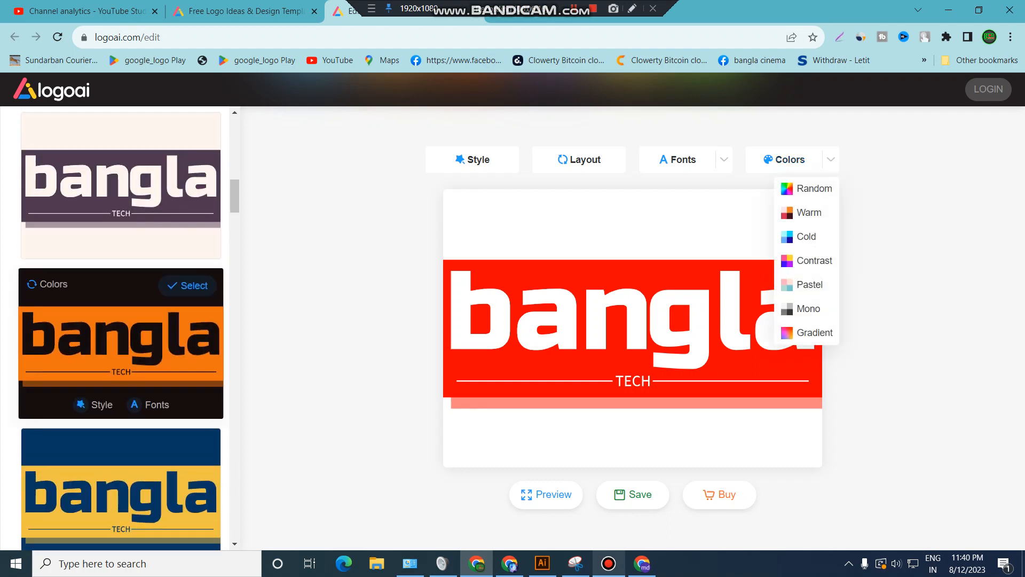
scroll(120, 374, down, 8)
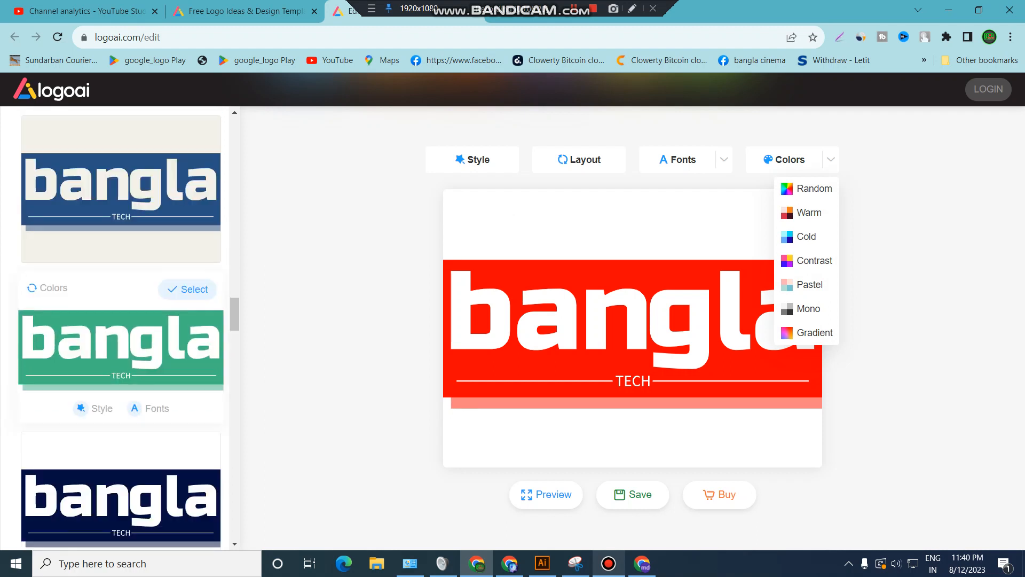
click(187, 289)
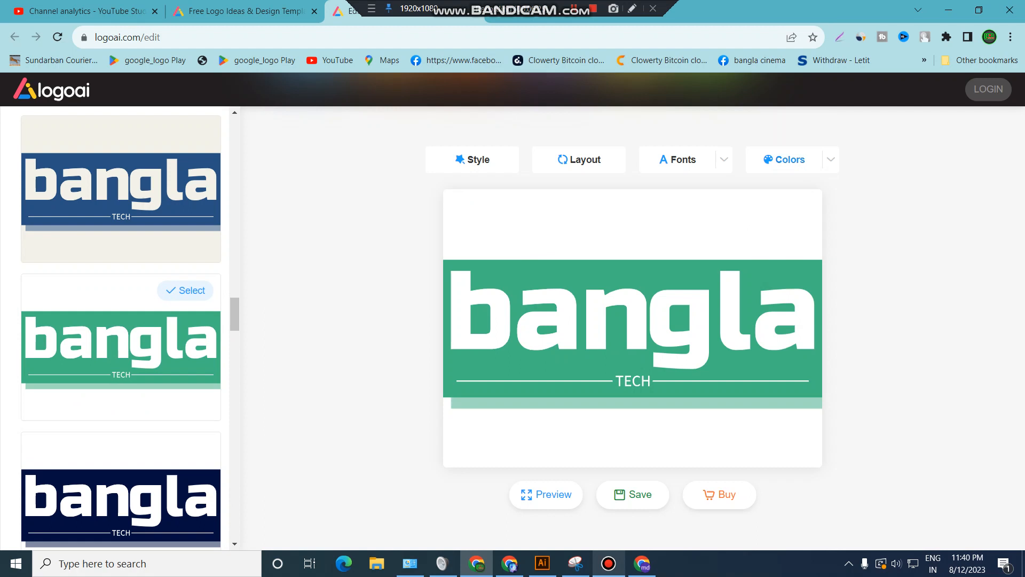
Step: Load the Warm color suggestions for the logo and look through them
mouse_move(831, 159)
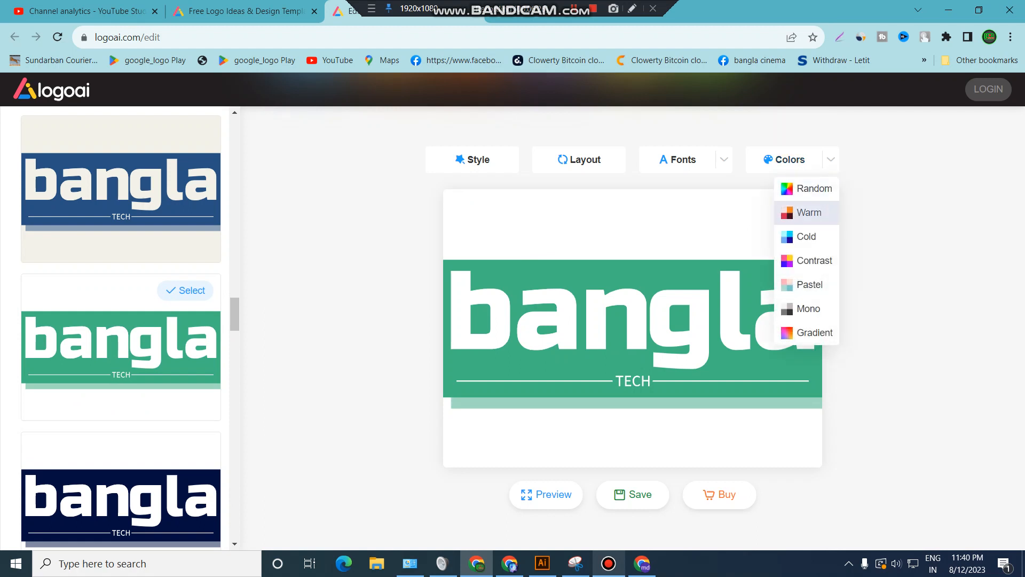
click(809, 213)
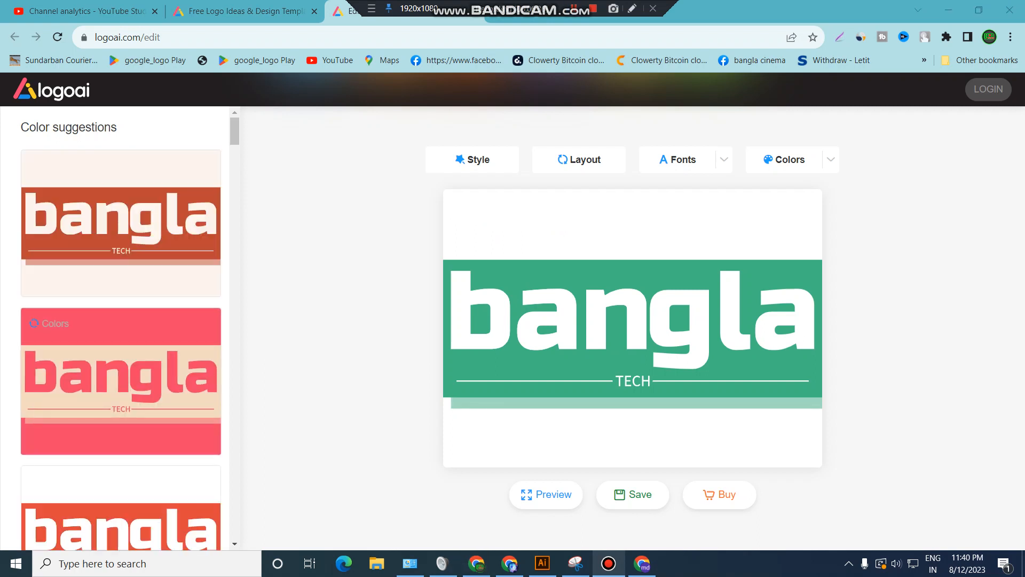
scroll(121, 299, down, 4)
scroll(121, 347, up, 5)
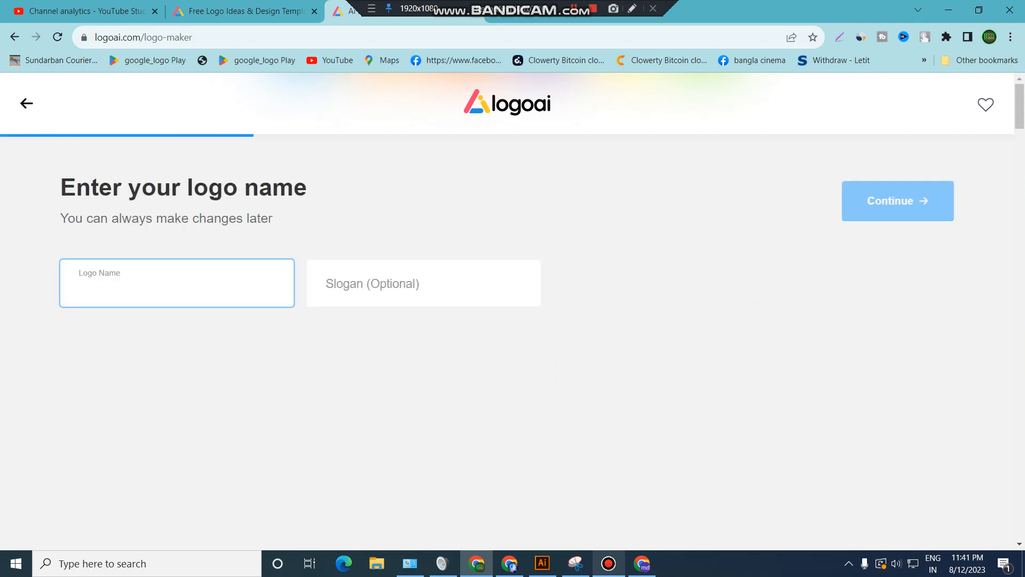
Step: Enter "bangla" as the logo name and "tech" as the slogan in the logo maker, and continue to the industry choice
text(bangla)
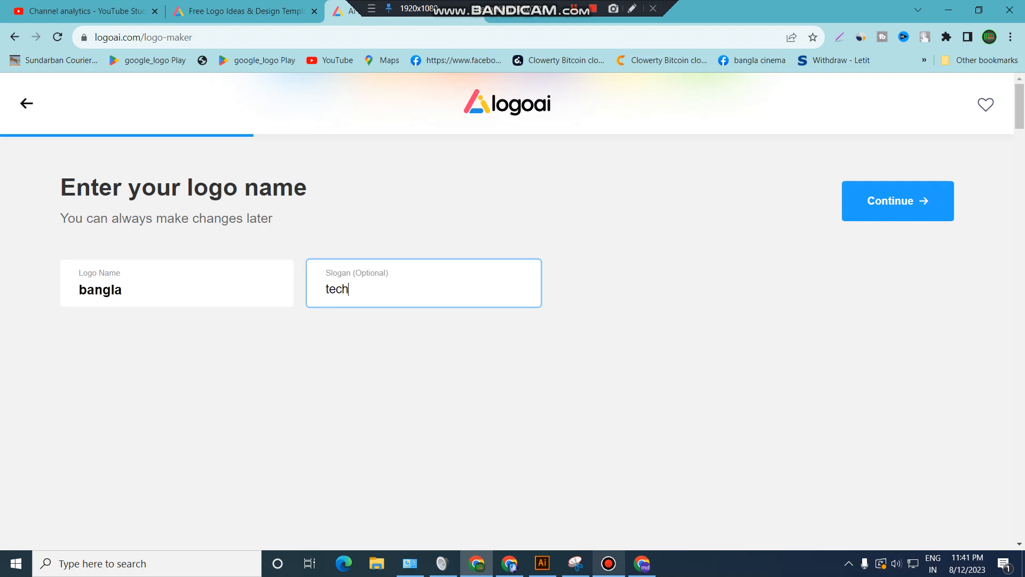
key(Return)
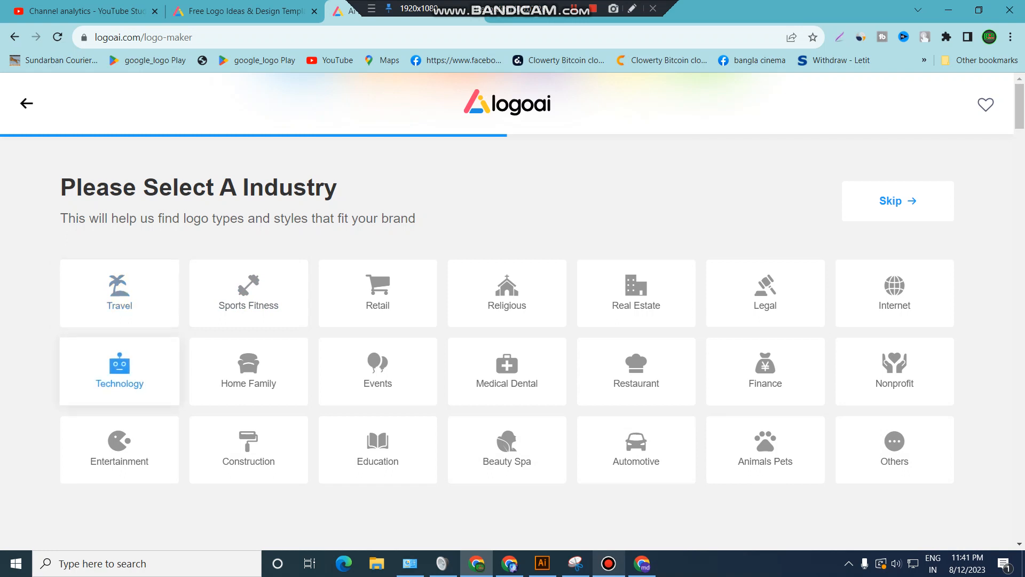
Step: Choose Others as the industry and look through the available color schemes
scroll(249, 374, down, 2)
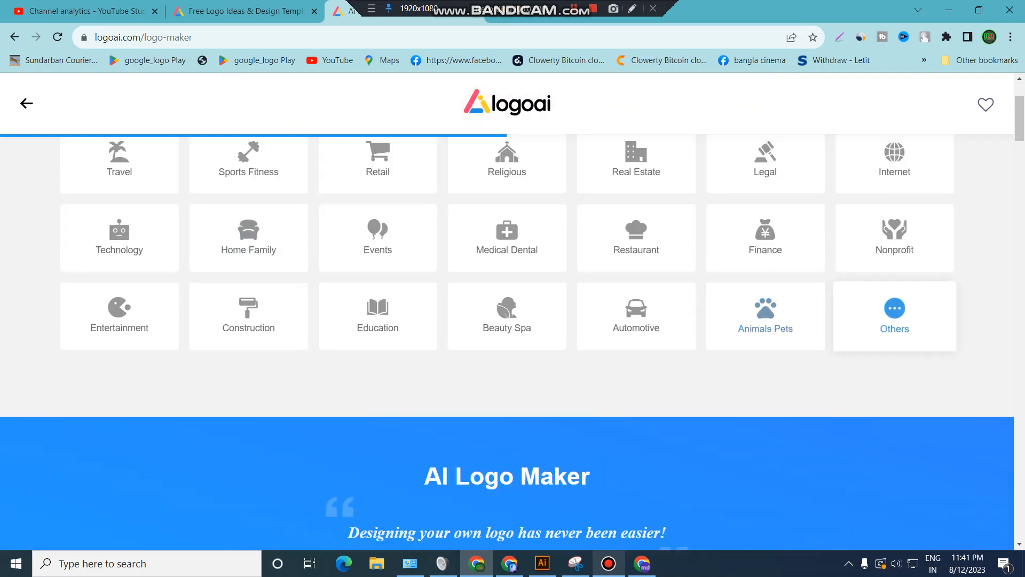
click(894, 315)
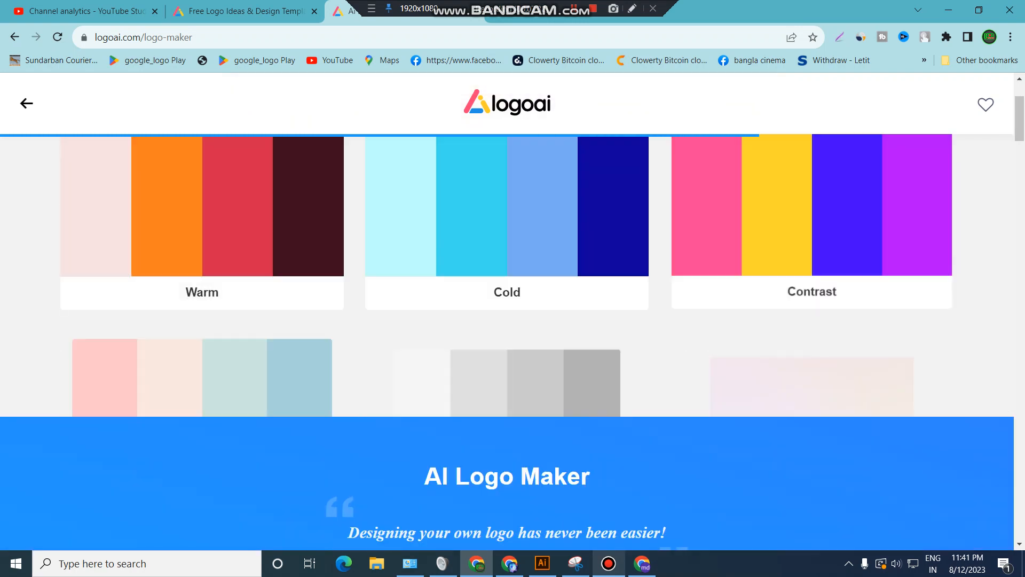
scroll(507, 240, down, 10)
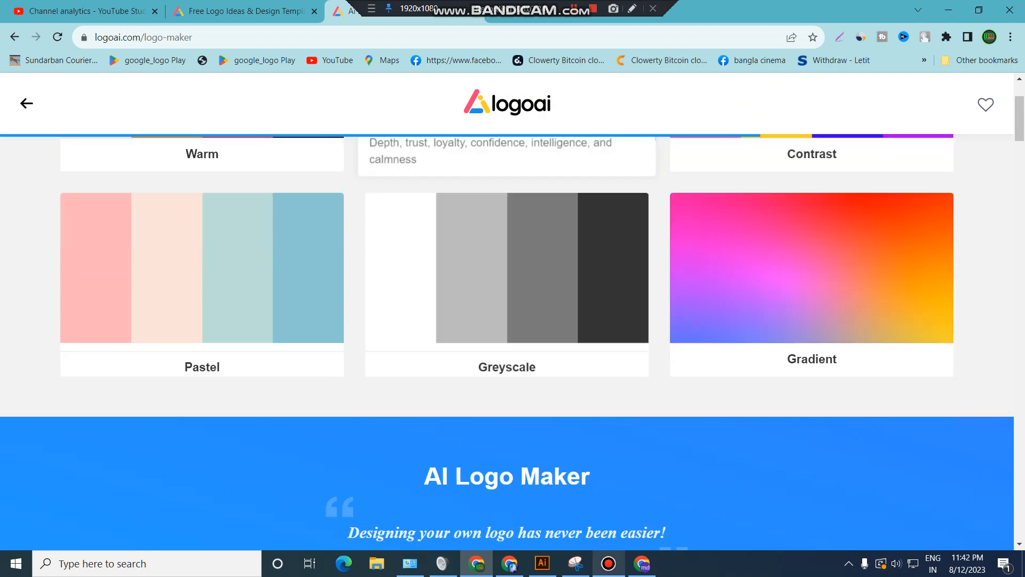
scroll(507, 358, up, 8)
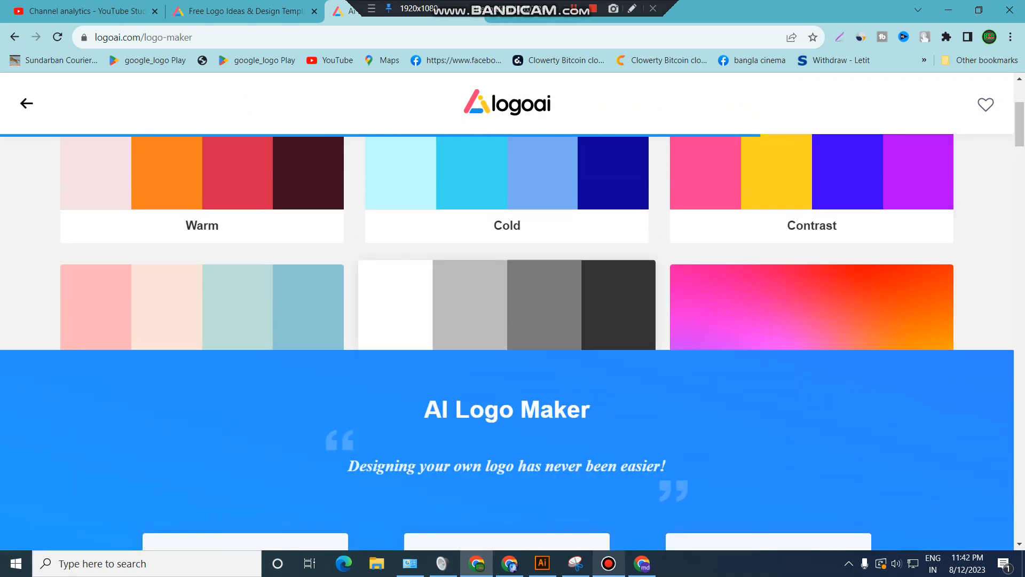
scroll(508, 358, up, 3)
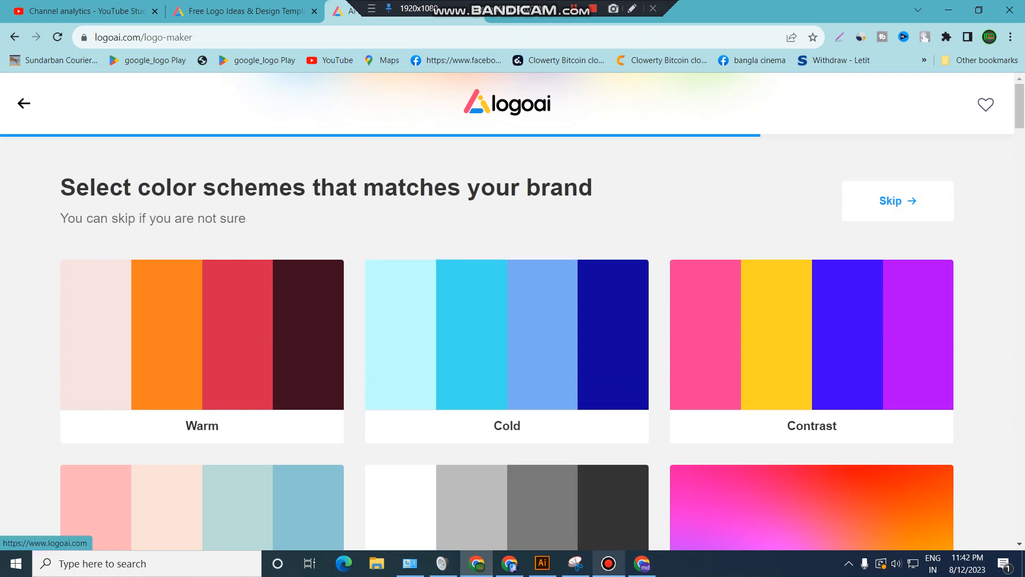
Step: Return to the industry choice and change it to Technology
click(23, 103)
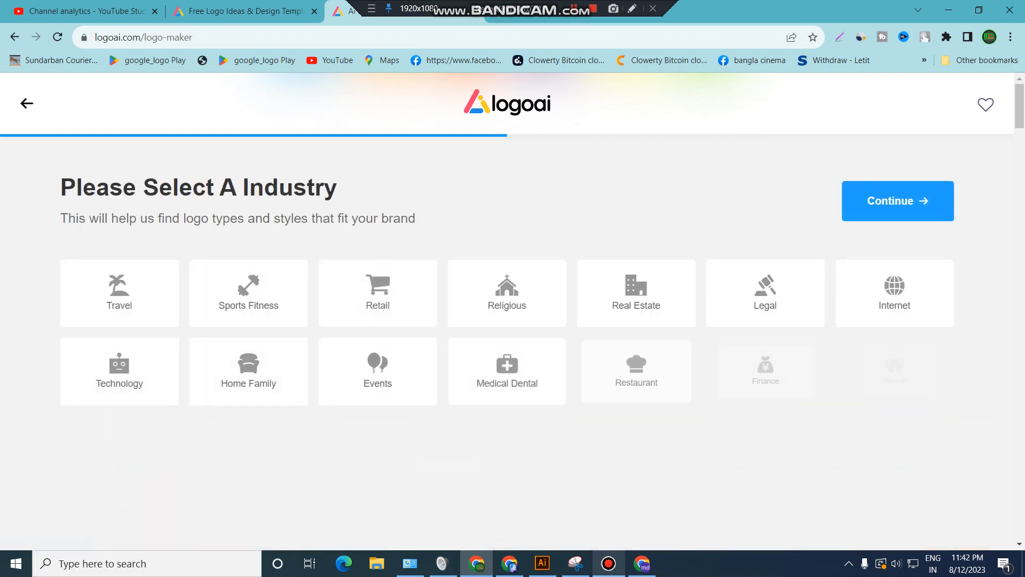
scroll(765, 374, down, 3)
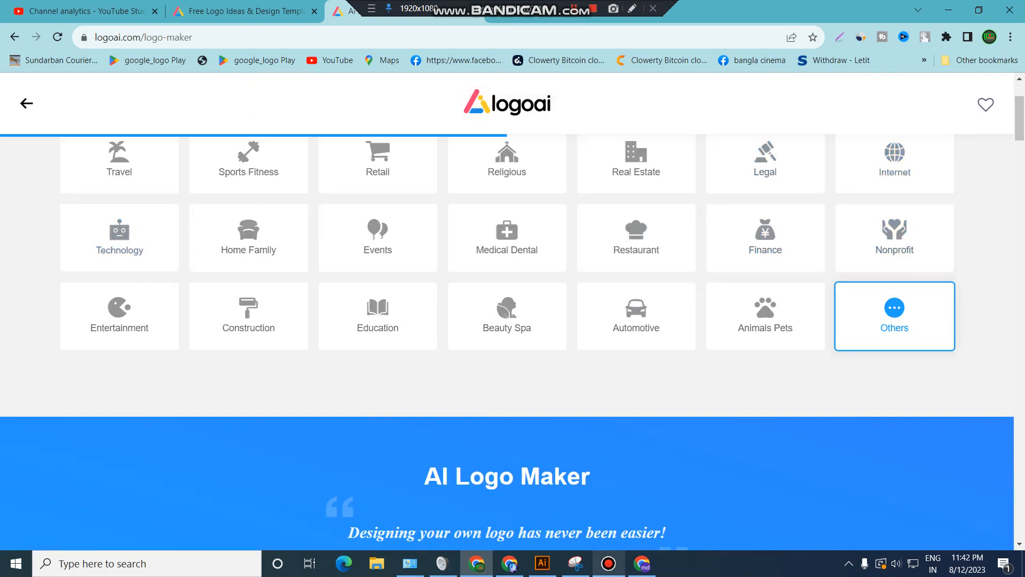
click(119, 237)
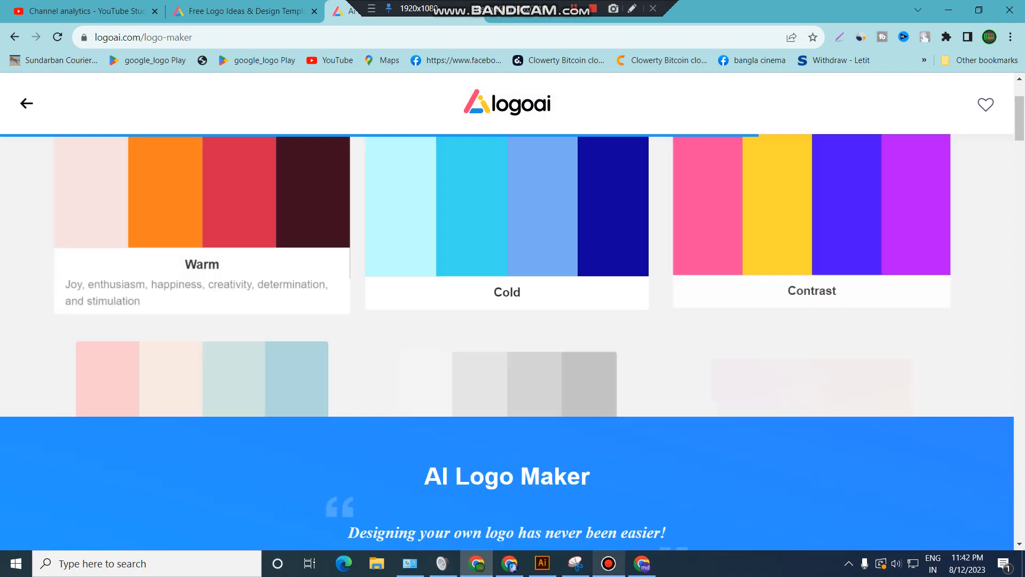
Step: Select the Warm color scheme for the brand and continue to the font styles
scroll(507, 342, up, 3)
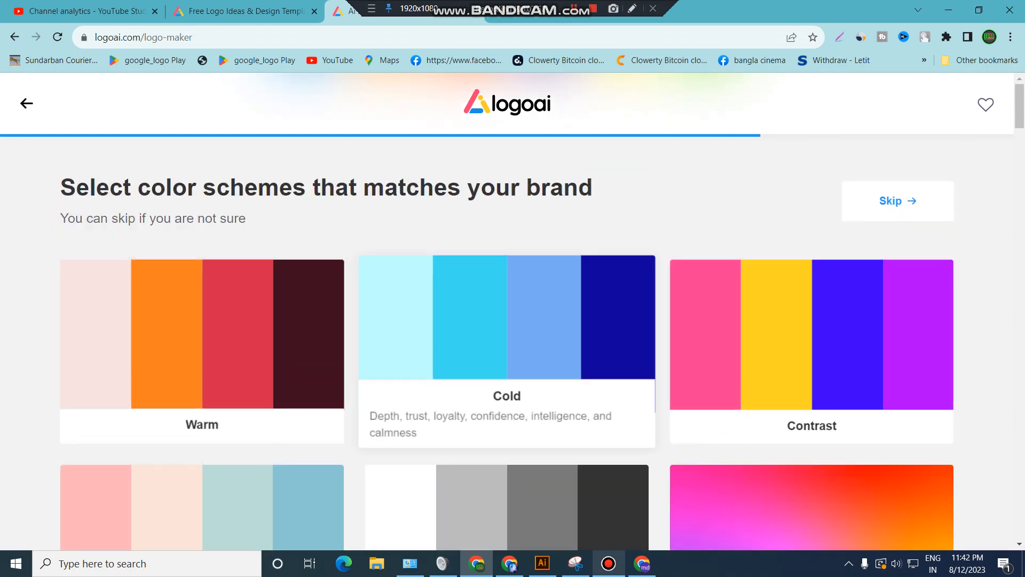
scroll(508, 374, down, 3)
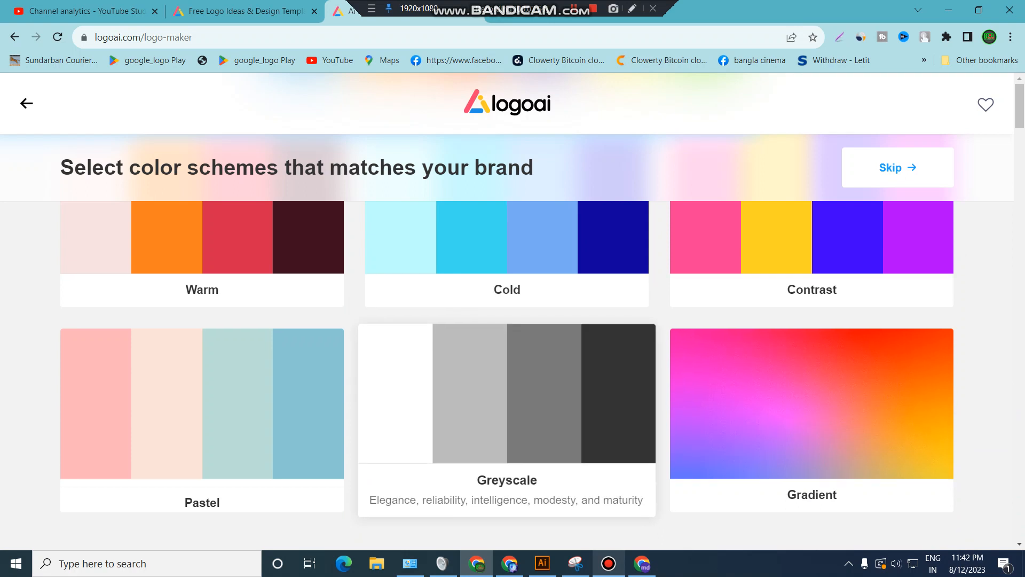
scroll(507, 395, up, 3)
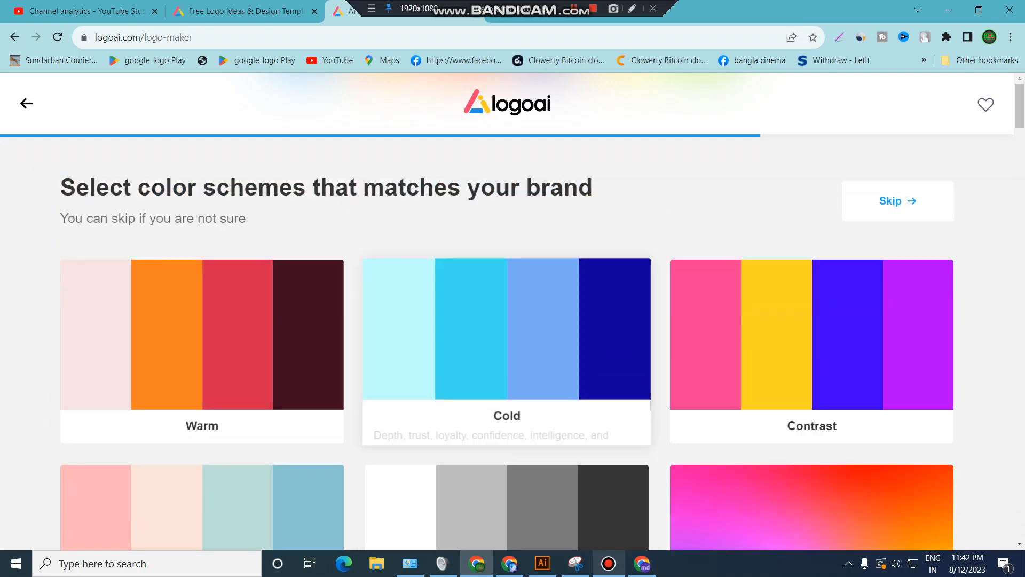
click(202, 332)
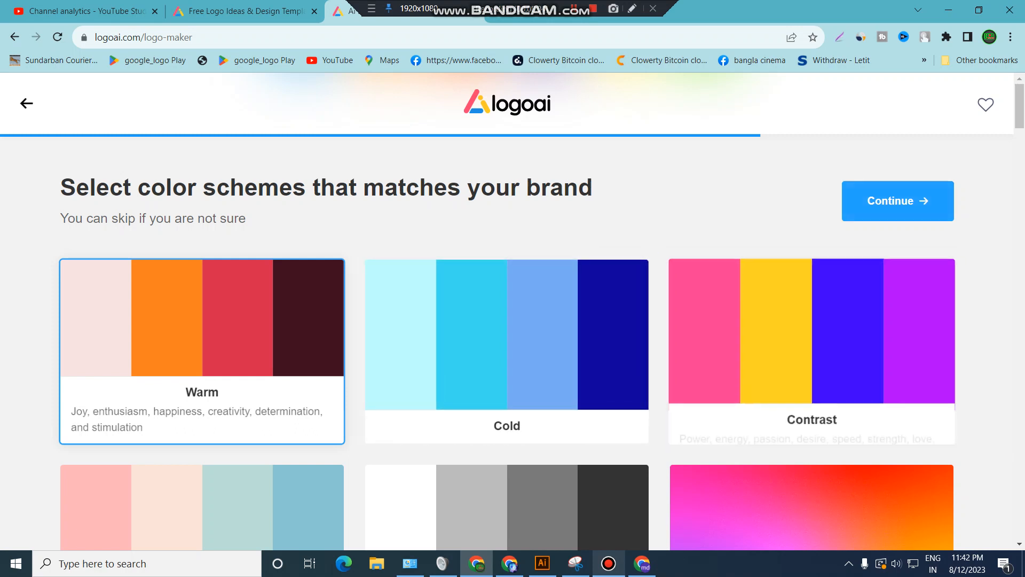
click(886, 201)
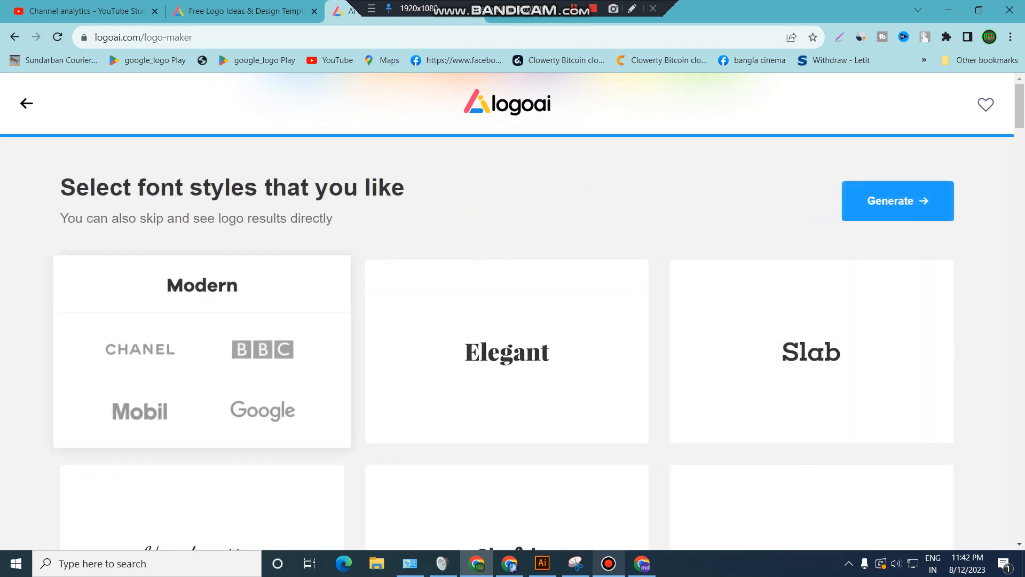
Step: Review the font styles, select Modern, and generate the logo designs
scroll(507, 416, down, 3)
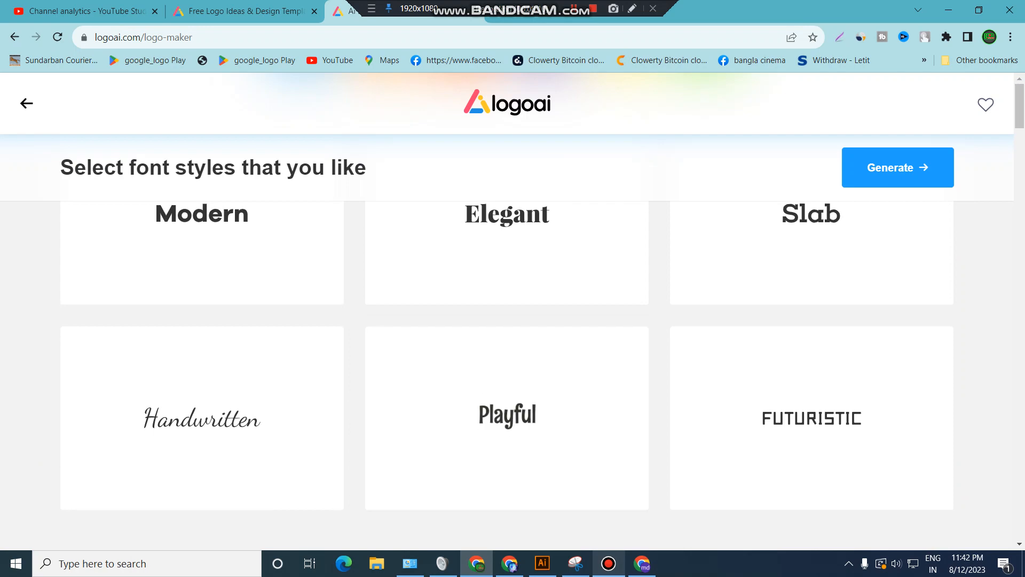
scroll(202, 299, up, 3)
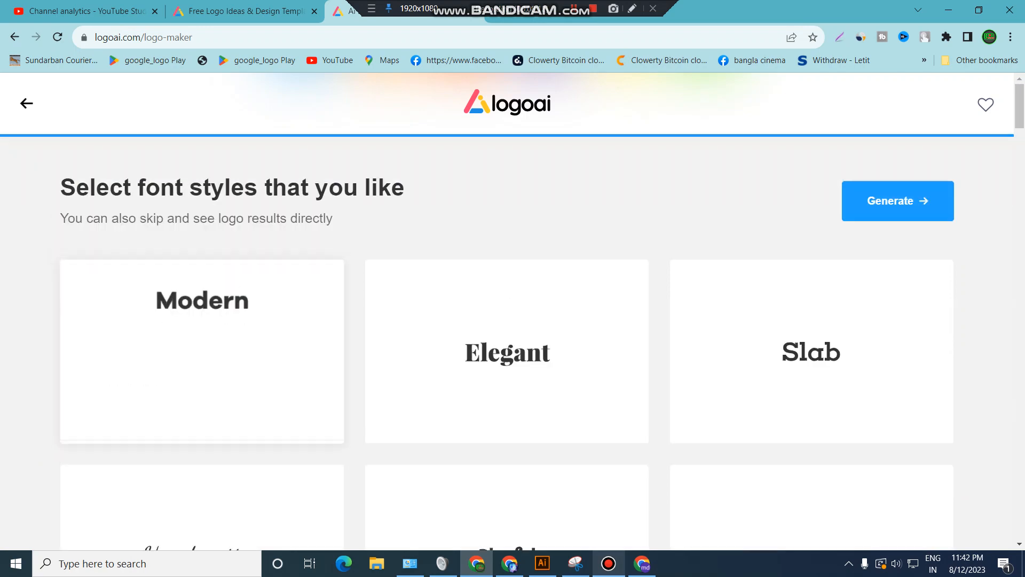
scroll(507, 320, down, 3)
scroll(811, 416, down, 6)
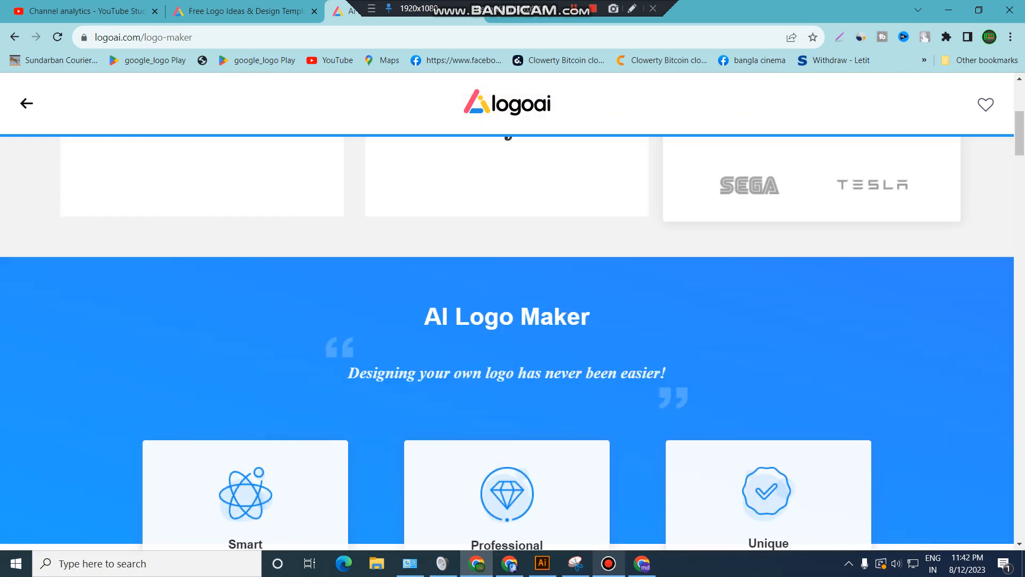
scroll(812, 416, up, 4)
scroll(507, 320, up, 5)
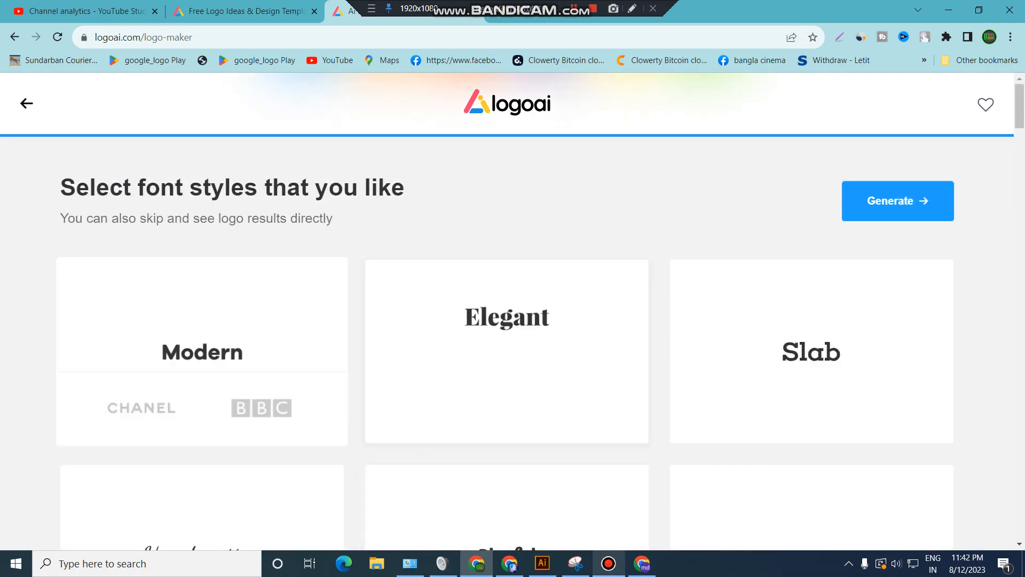
click(202, 351)
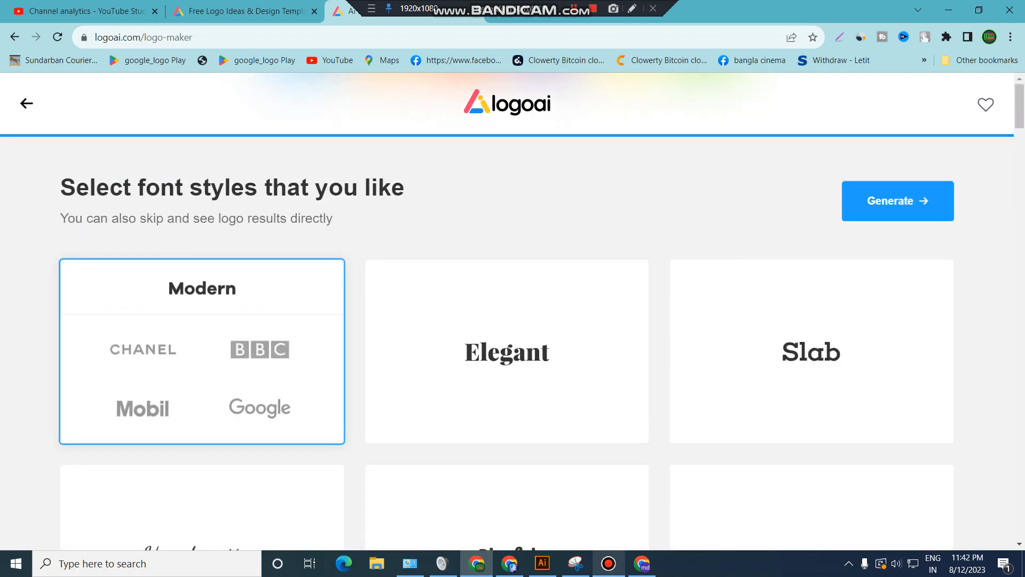
click(898, 201)
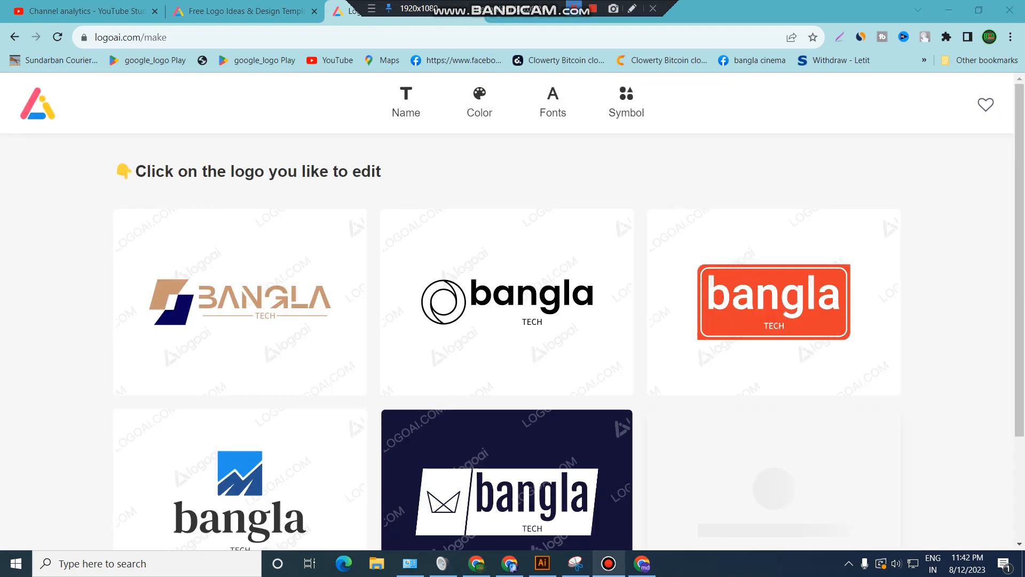
Step: Look through the generated bangla tech logo designs and load more logos at the end of the results
scroll(240, 299, down, 4)
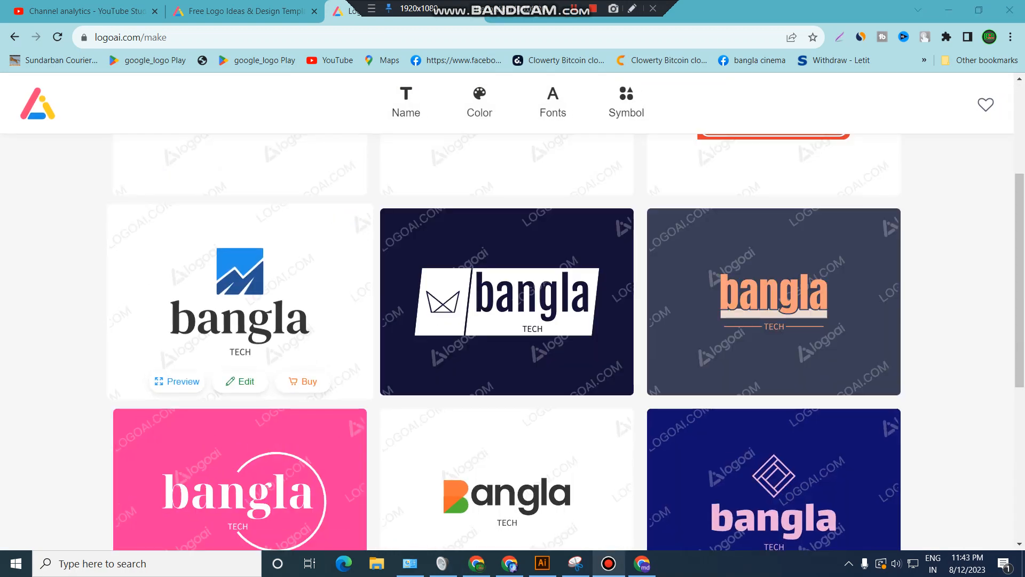
scroll(774, 224, down, 6)
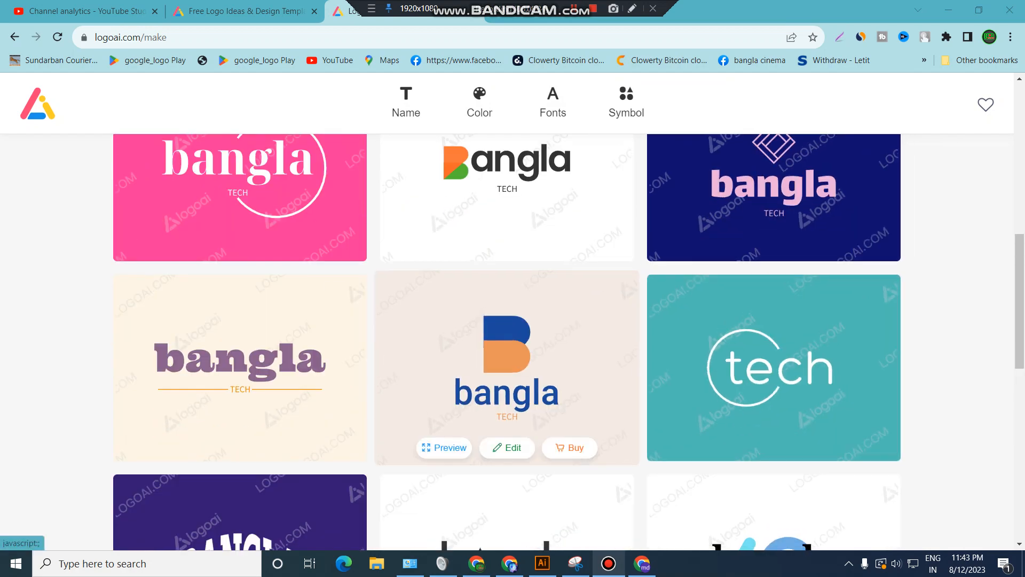
scroll(240, 240, down, 6)
scroll(240, 240, down, 4)
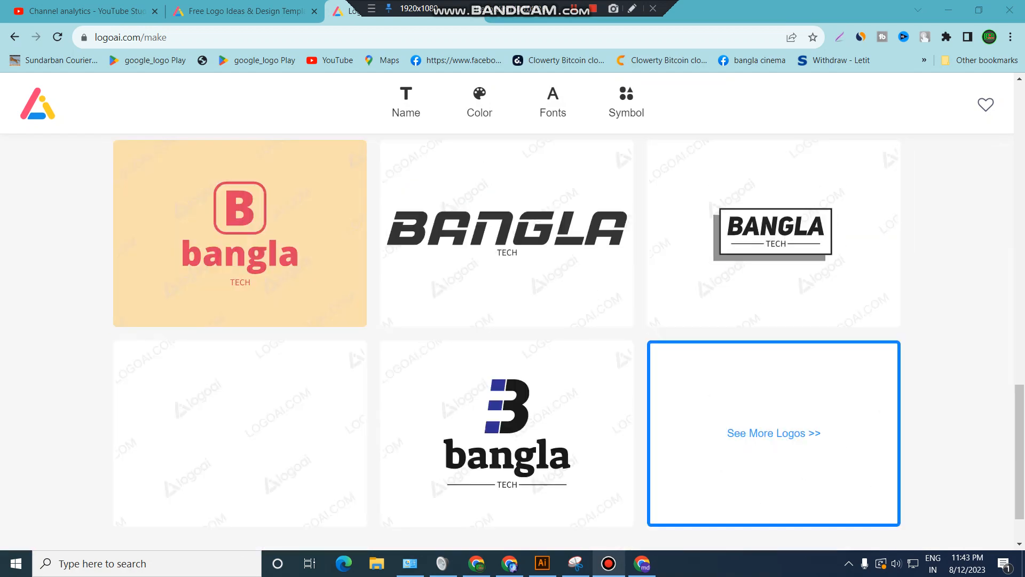
scroll(512, 342, down, 2)
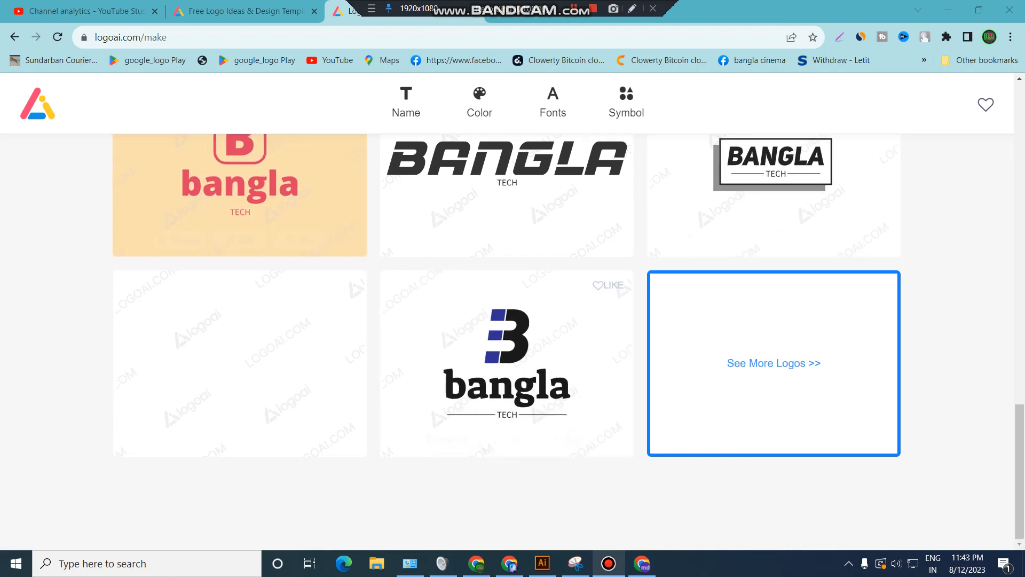
click(774, 362)
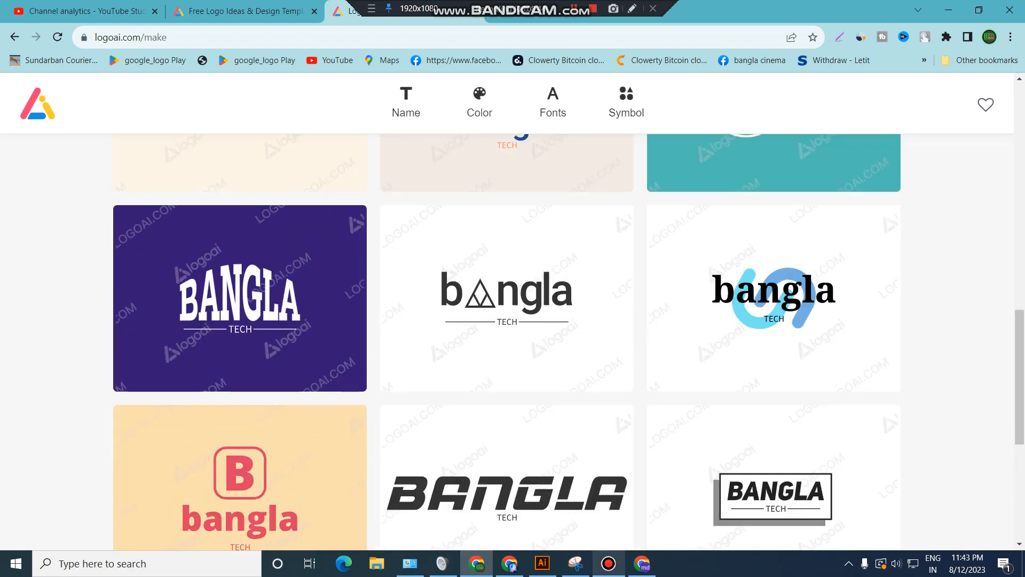
Step: Examine the extended set of logo designs, comparing their symbols, fonts and background colors
scroll(240, 364, up, 5)
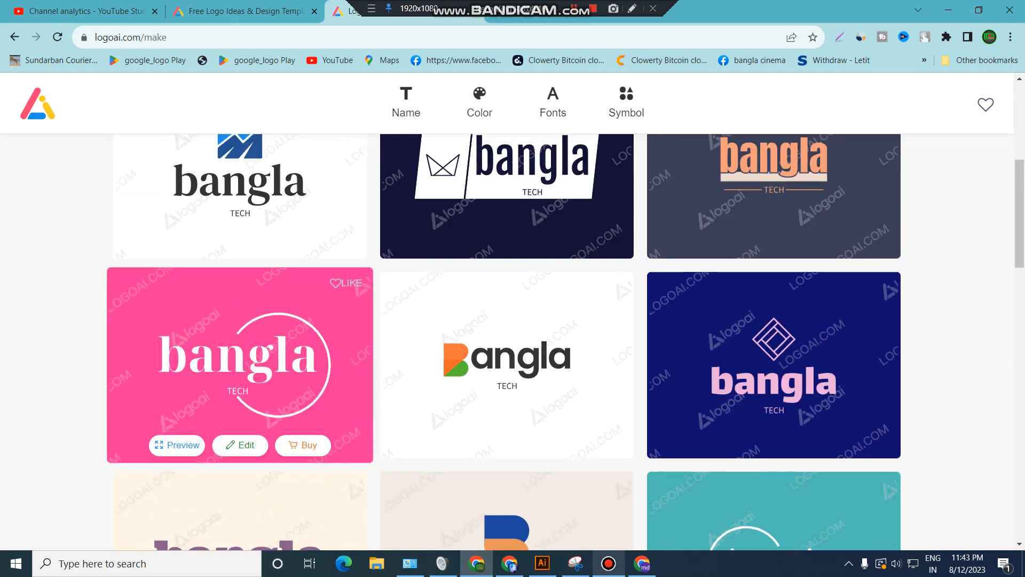
scroll(507, 363, down, 19)
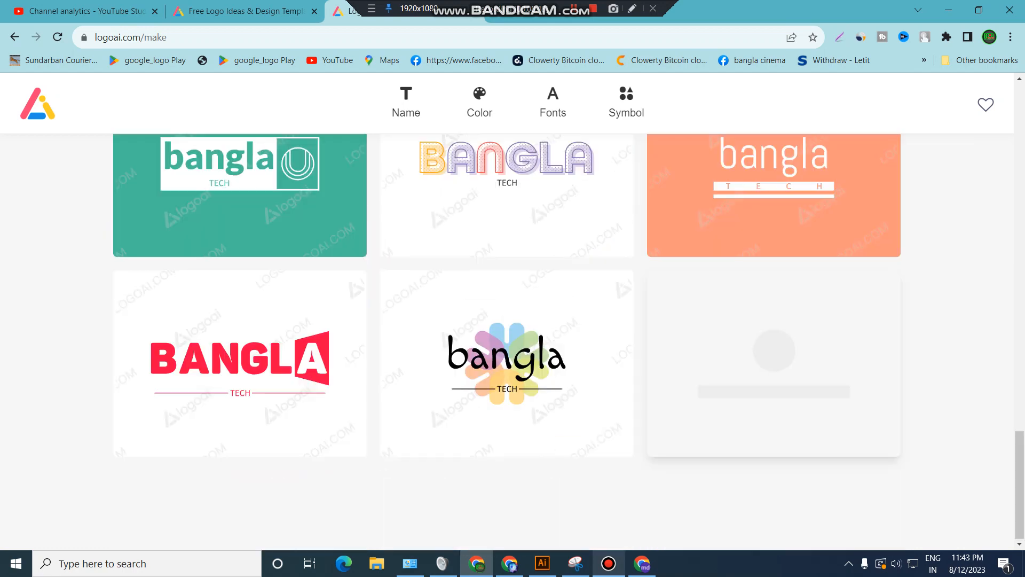
scroll(507, 363, down, 4)
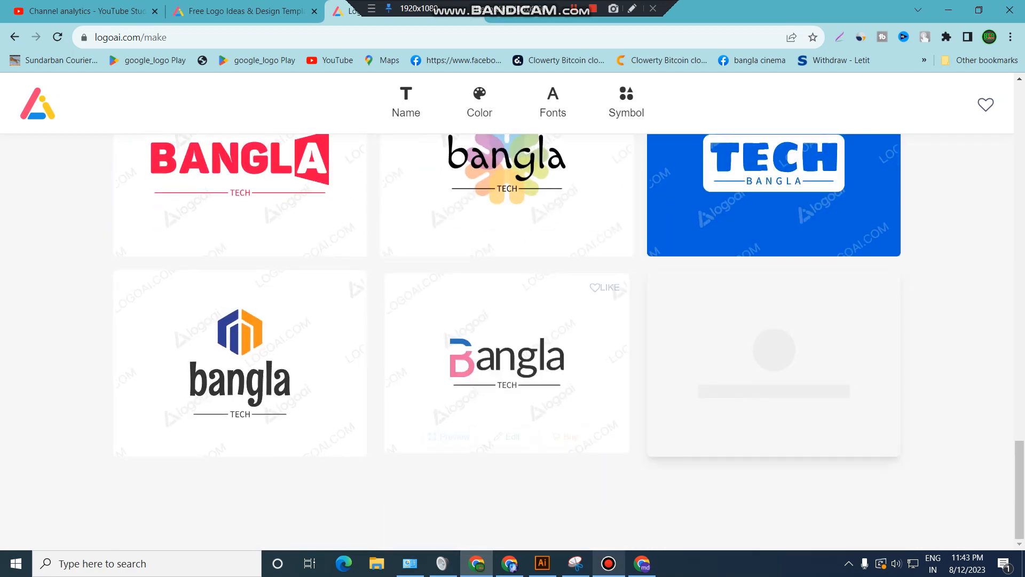
scroll(507, 363, down, 4)
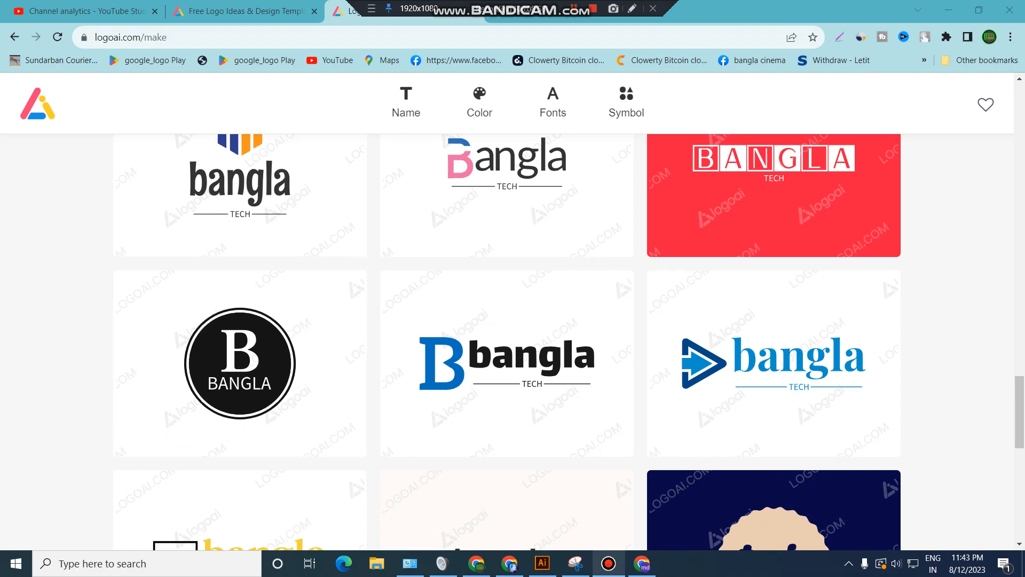
scroll(507, 341, down, 5)
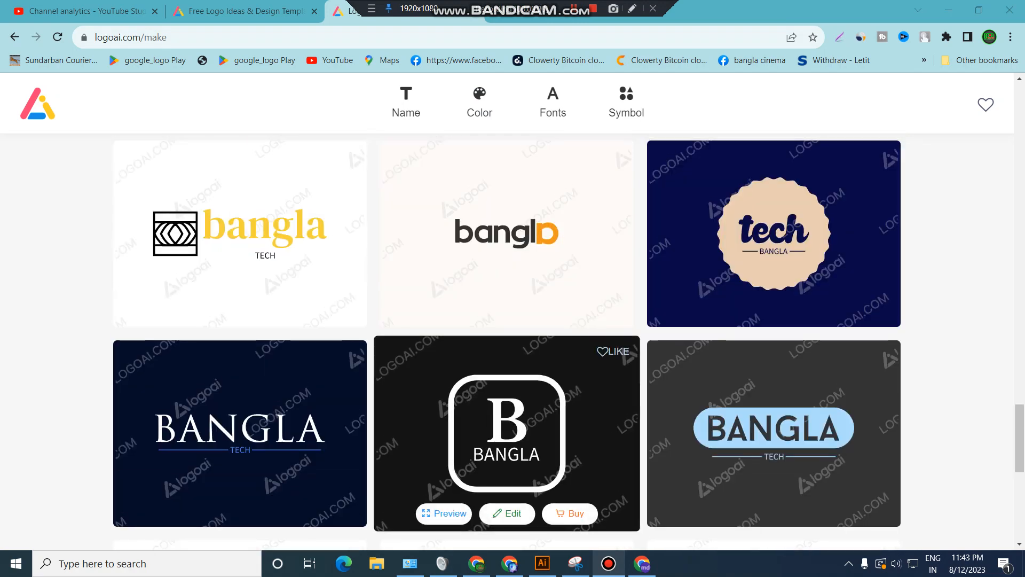
scroll(507, 341, up, 15)
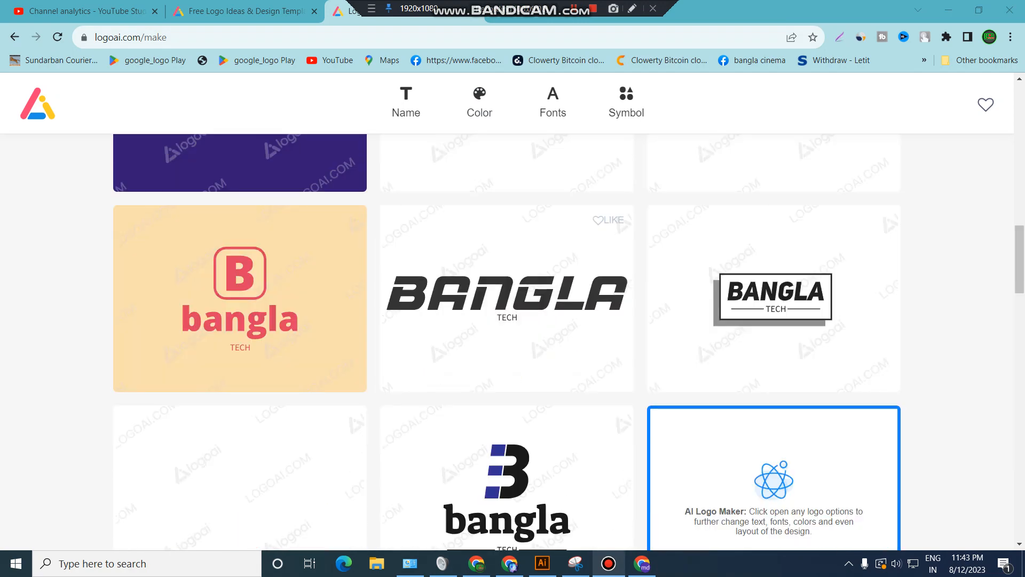
scroll(507, 342, up, 7)
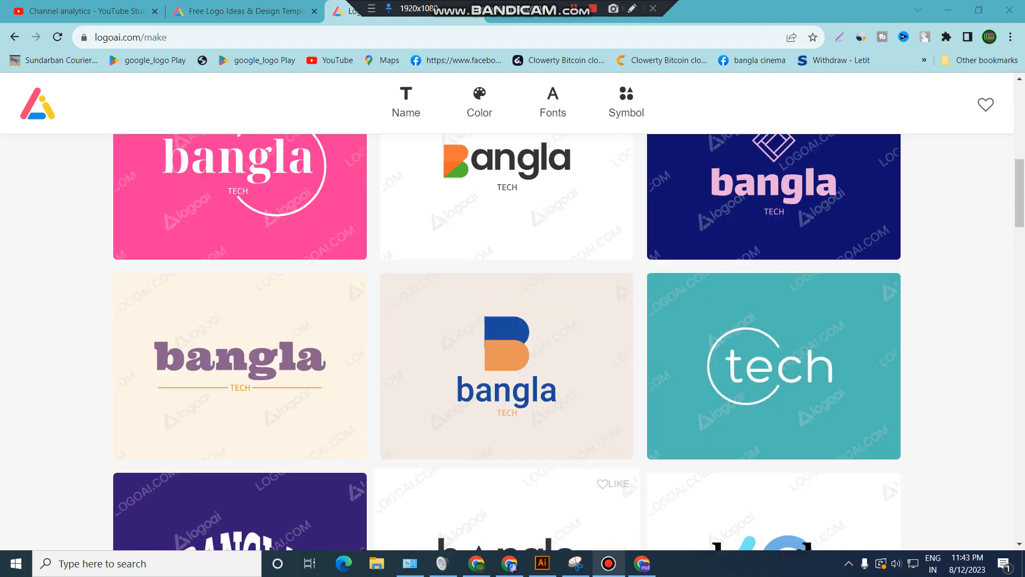
scroll(507, 342, up, 2)
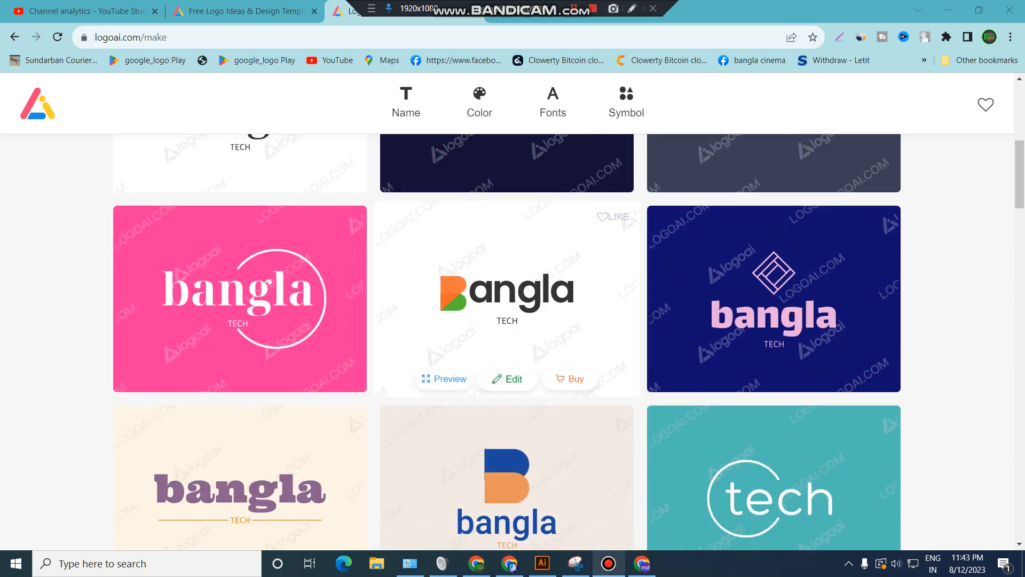
Step: Preview the bangla tech design with the blue and orange B symbol at full size and watch its animated presentation
scroll(506, 342, down, 3)
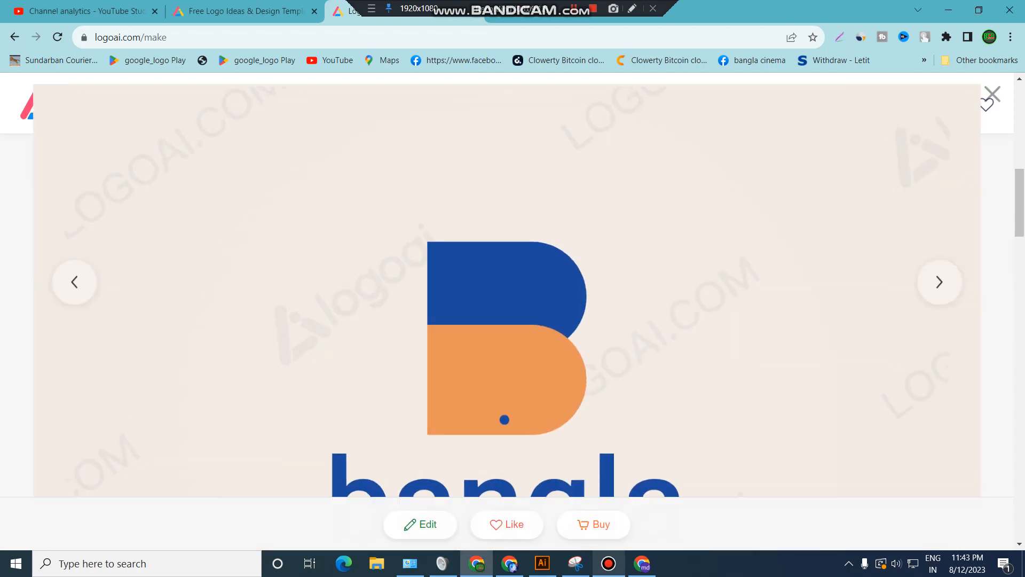
click(504, 420)
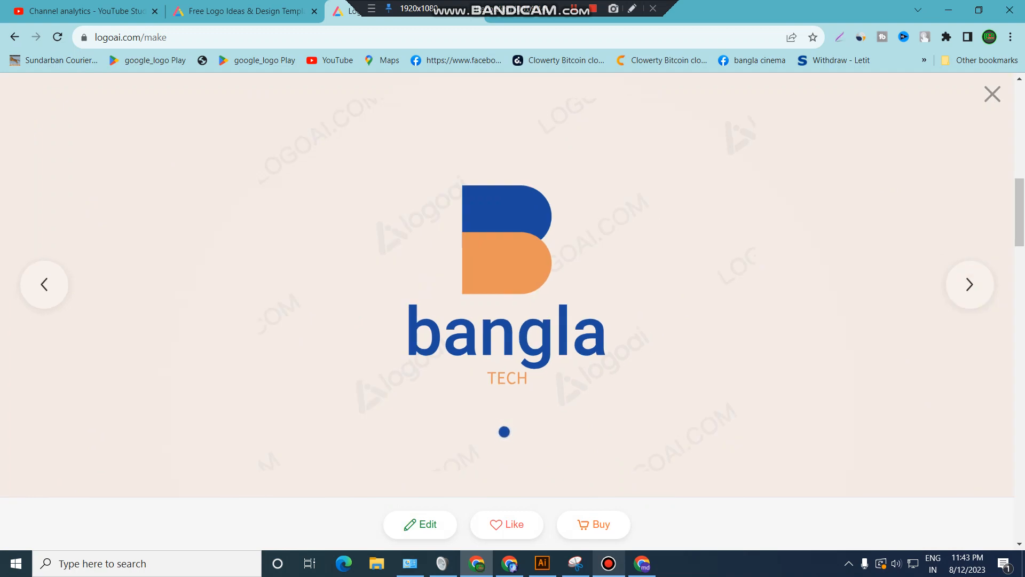
scroll(504, 431, down, 5)
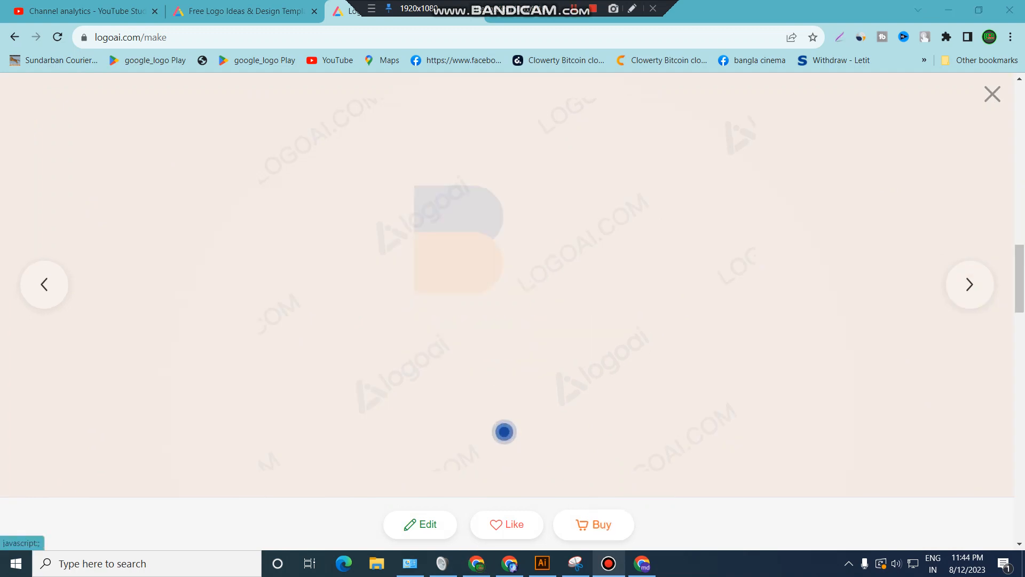
click(504, 432)
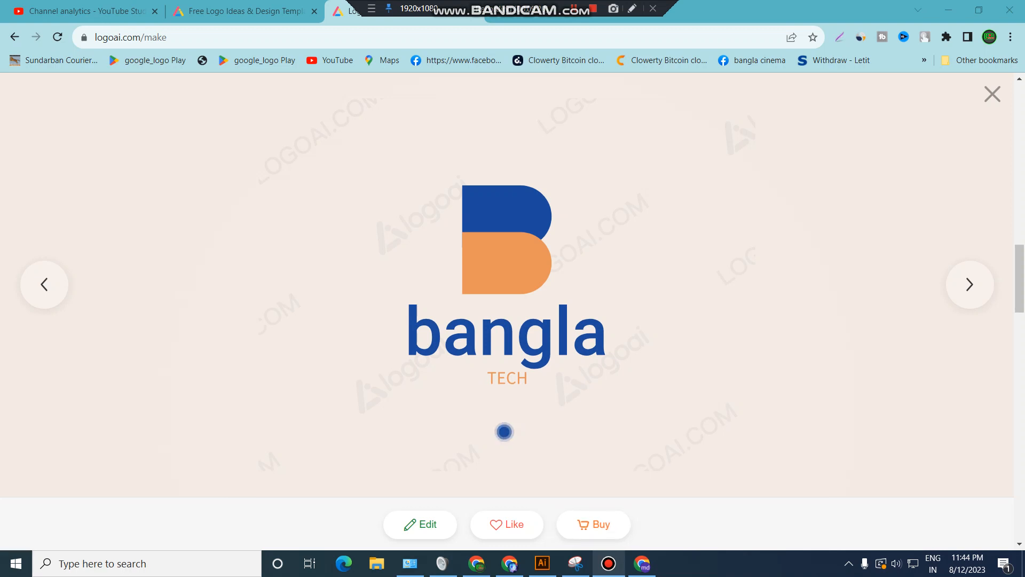
click(504, 432)
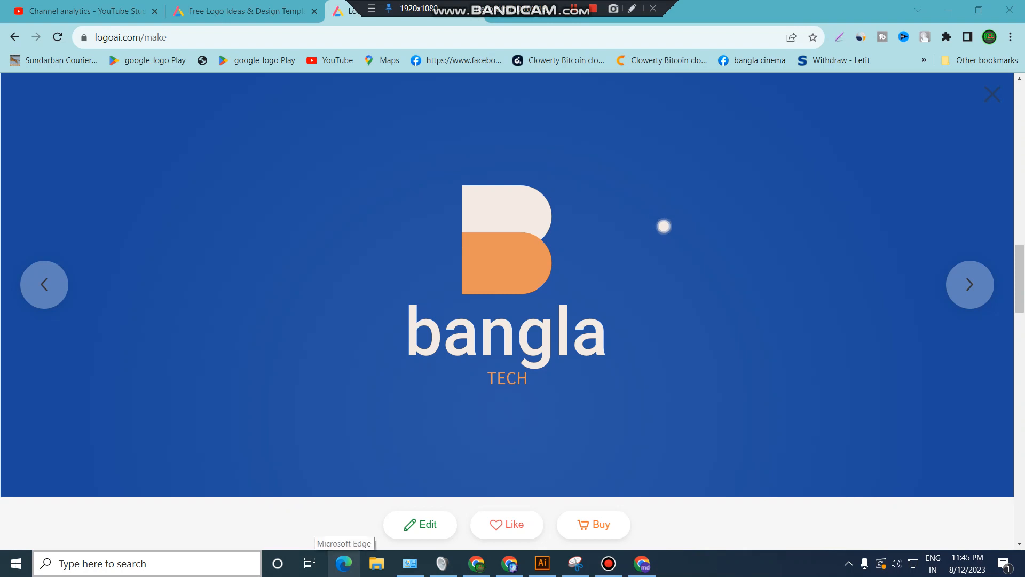
Step: Switch to the Snipping Tool and start a new snip over the logo preview
key(super+s)
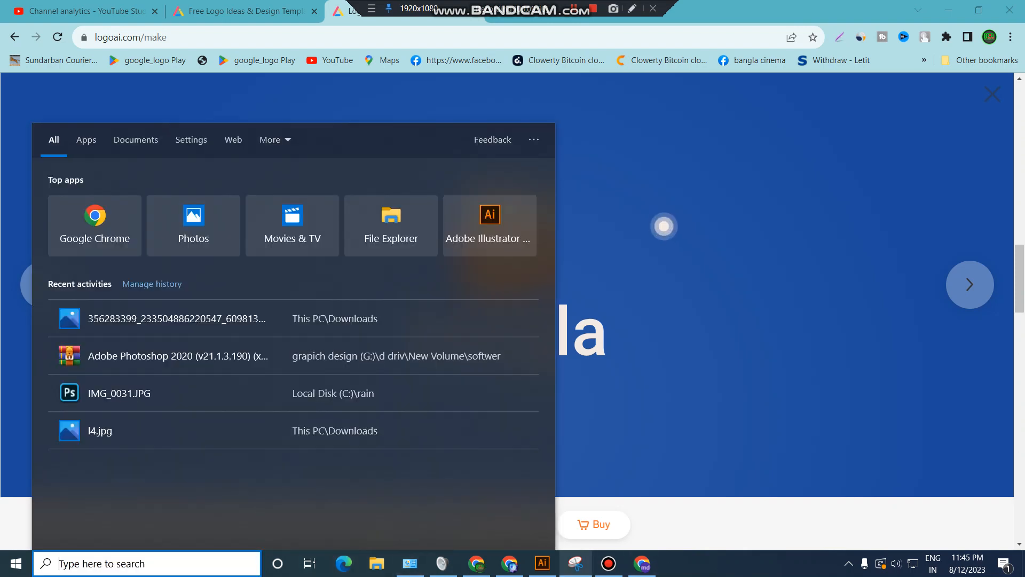
key(alt+Tab)
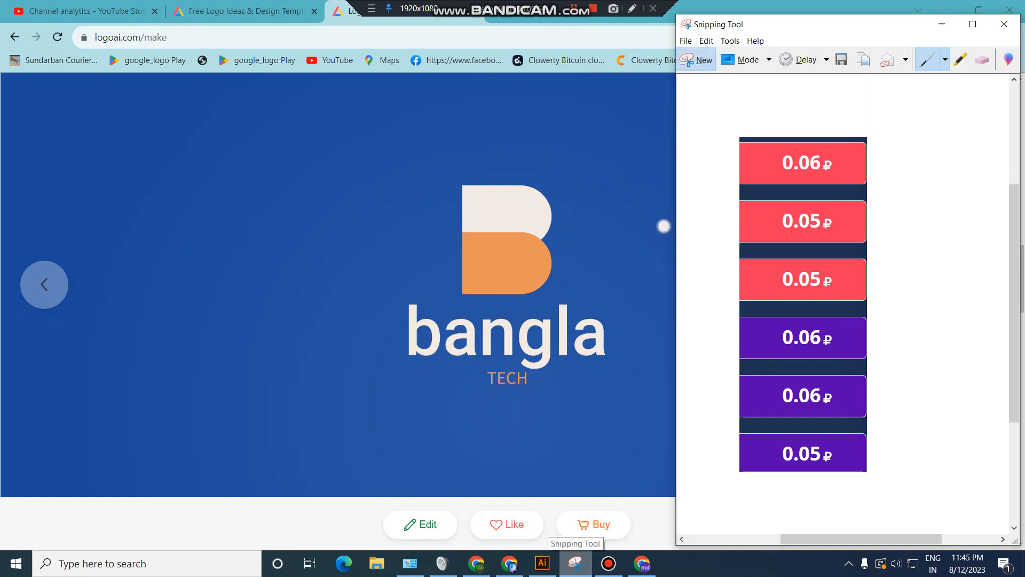
key(ctrl+n)
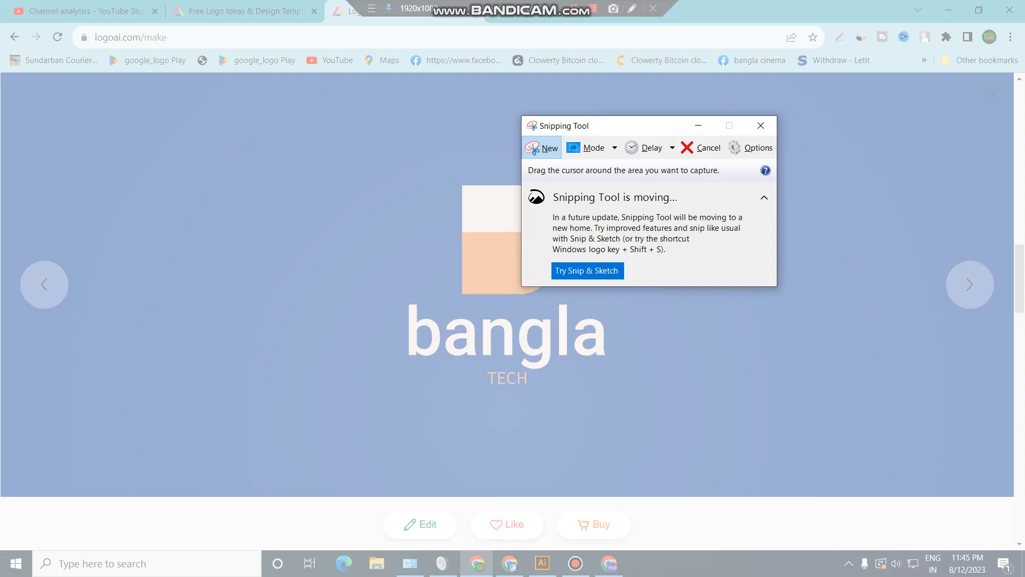